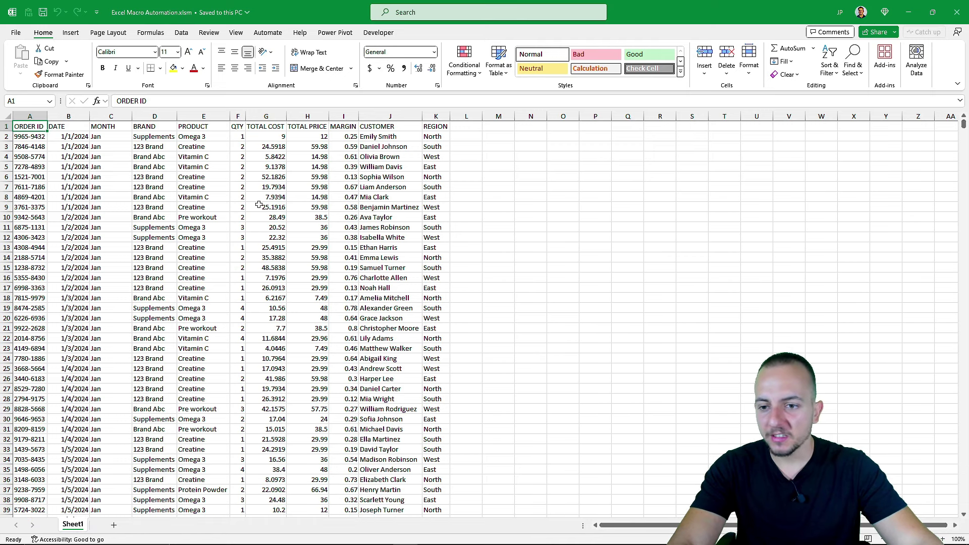
Step: Run the workbook's saved macro to build the summary sheet with monthly and regional totals and the Total Sold chart
{"action": "scroll", "coordinate": [258, 204], "scroll_direction": "down", "scroll_amount": 2}
{"action": "scroll", "coordinate": [223, 198], "scroll_direction": "up", "scroll_amount": 2}
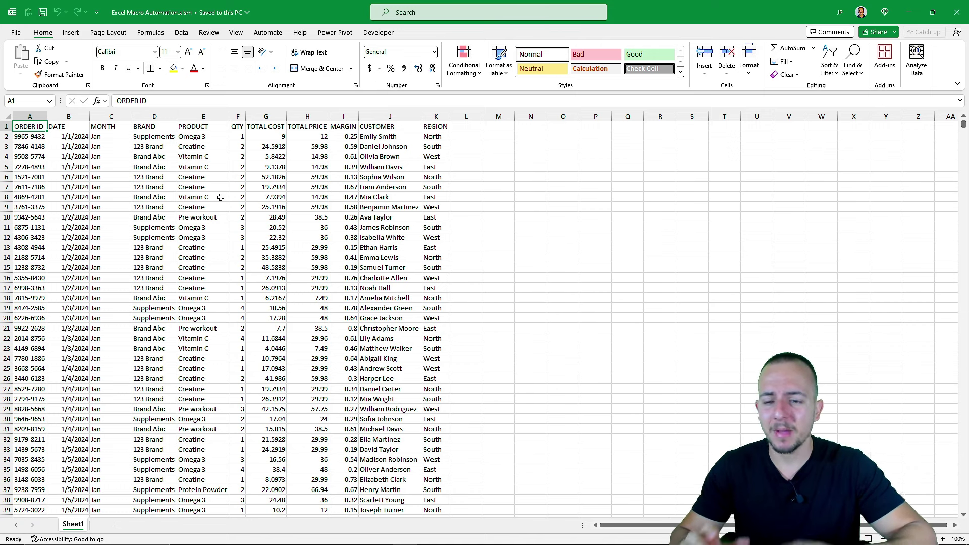
{"action": "left_click", "coordinate": [377, 33]}
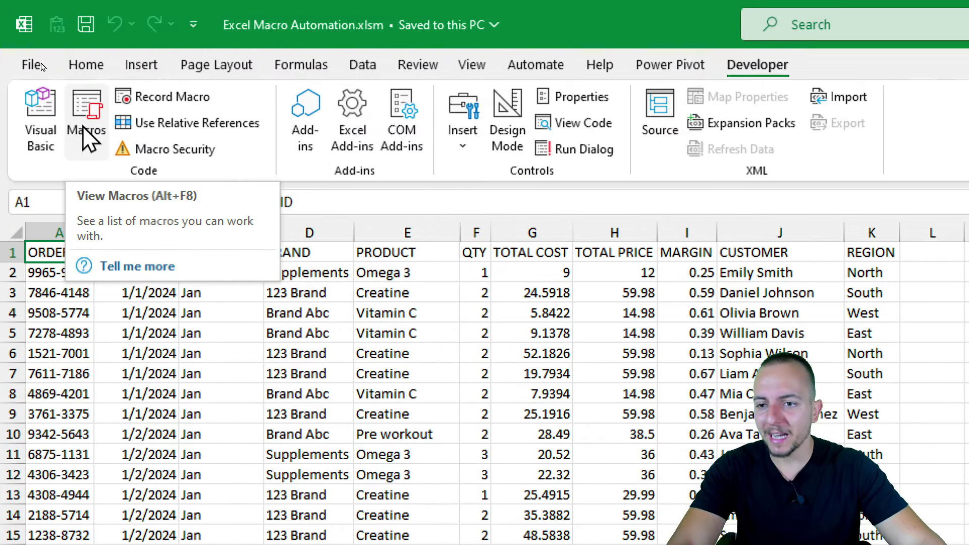
{"action": "left_click", "coordinate": [0, 130]}
{"action": "left_click", "coordinate": [580, 144]}
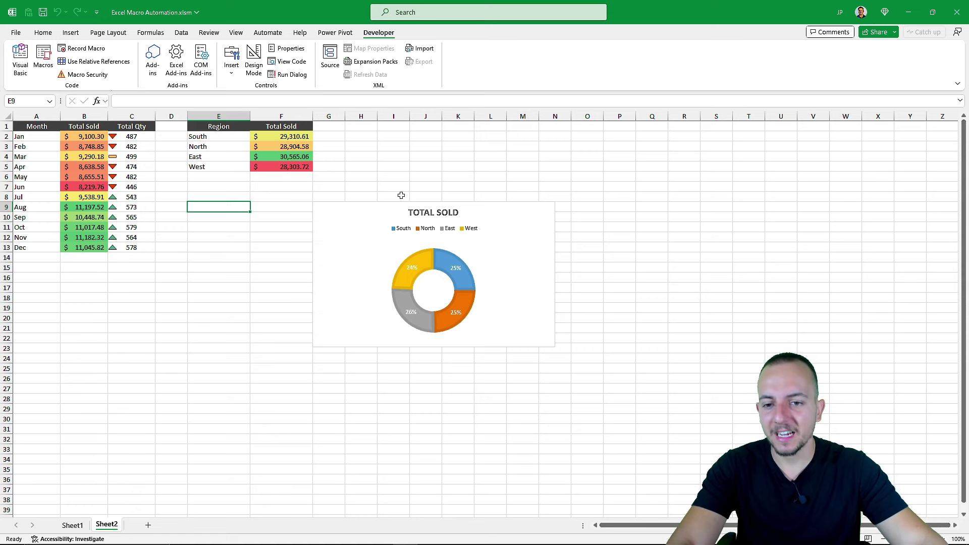
{"action": "scroll", "coordinate": [365, 195], "scroll_direction": "up", "scroll_amount": 2}
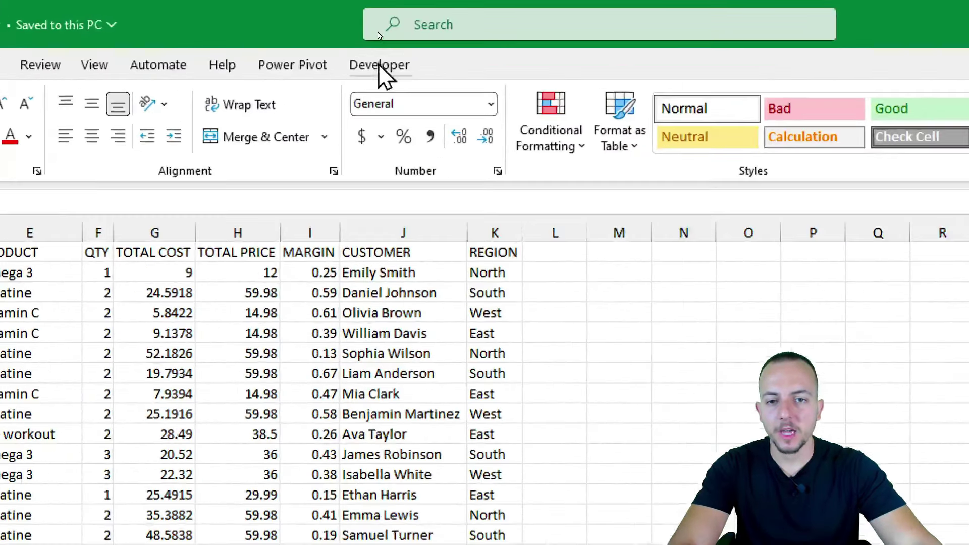
Step: Open the ribbon customization options, list the main tabs and select Developer, leaving the dialog without applying changes
{"action": "left_click", "coordinate": [377, 32]}
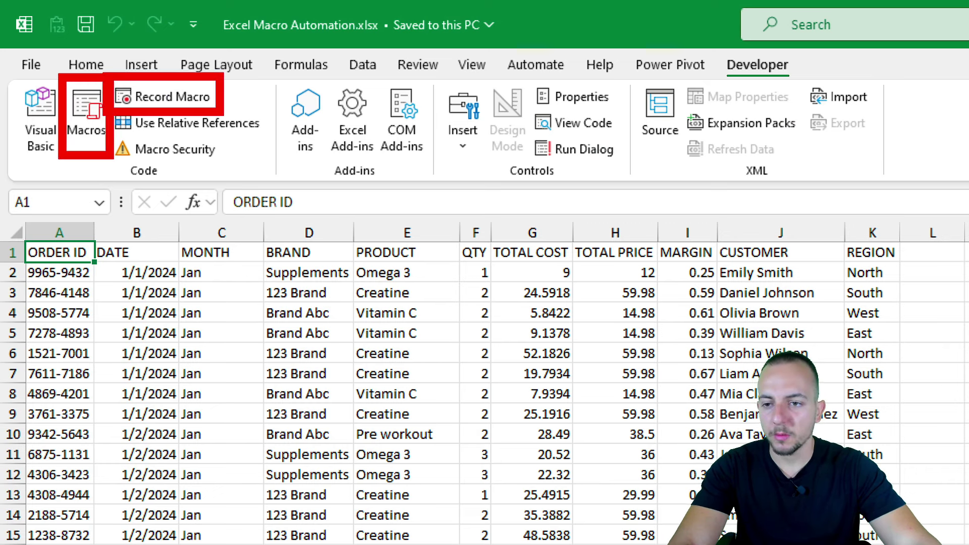
{"action": "left_click", "coordinate": [90, 69]}
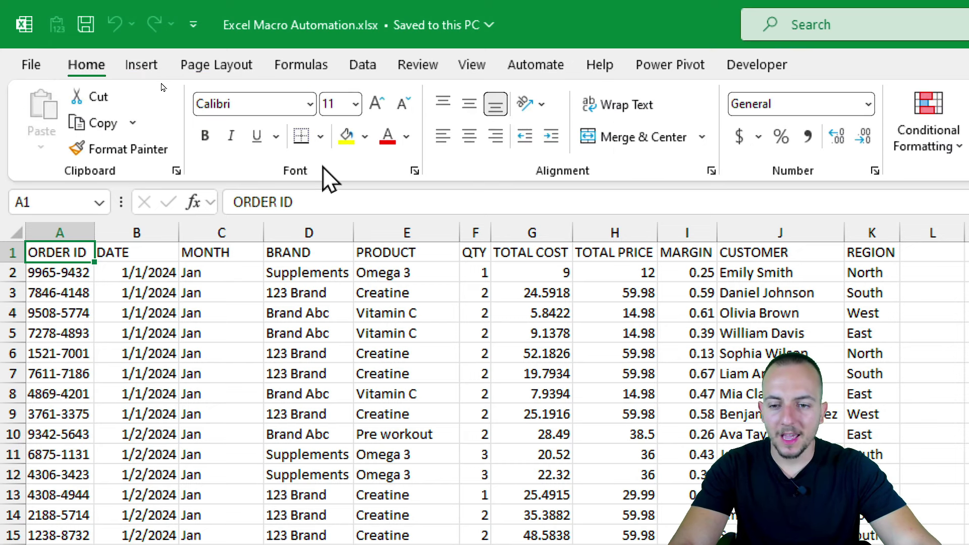
{"action": "right_click", "coordinate": [250, 168]}
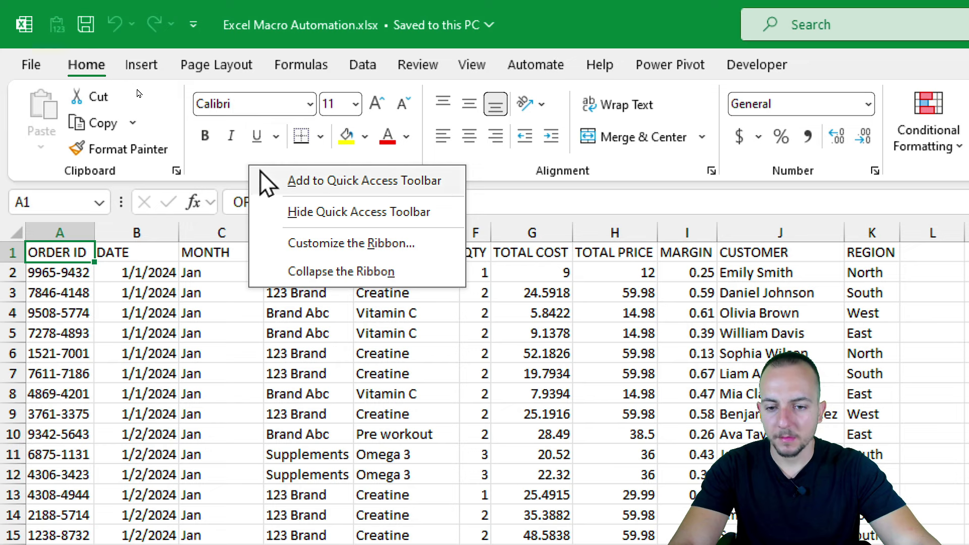
{"action": "left_click", "coordinate": [355, 243]}
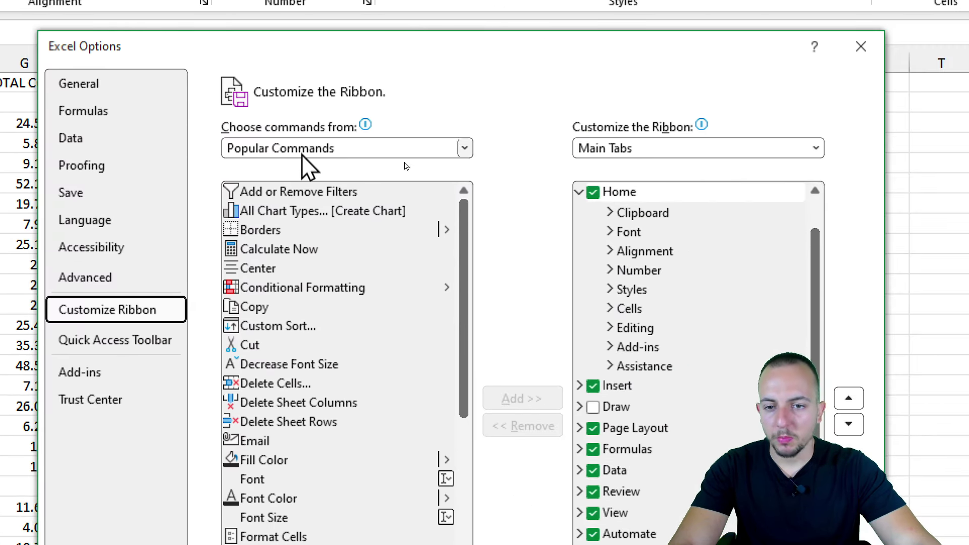
{"action": "left_click", "coordinate": [303, 154]}
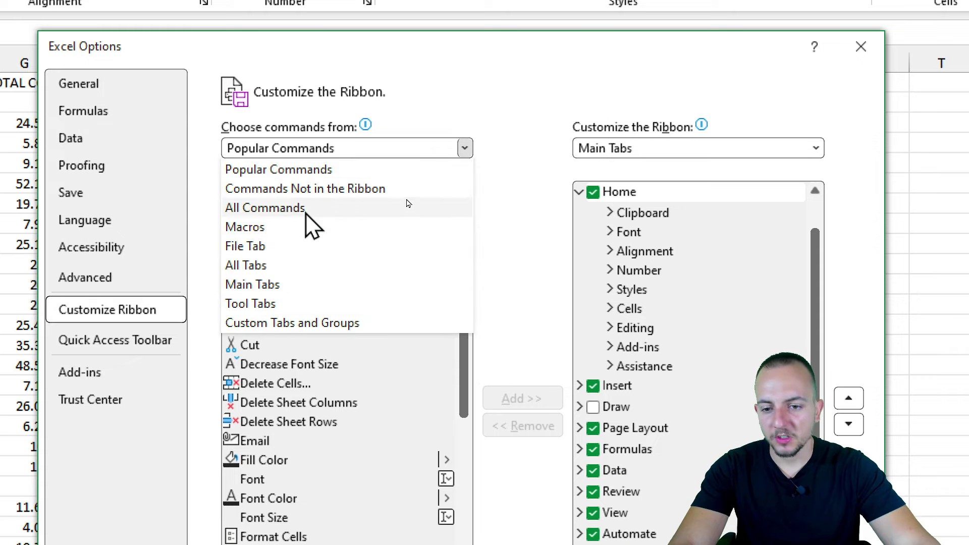
{"action": "left_click", "coordinate": [273, 285]}
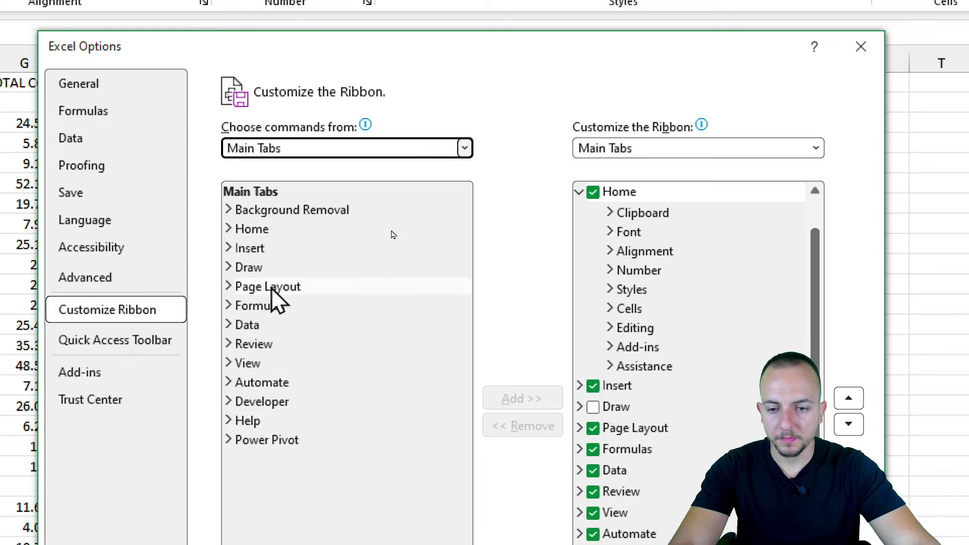
{"action": "left_click", "coordinate": [276, 296]}
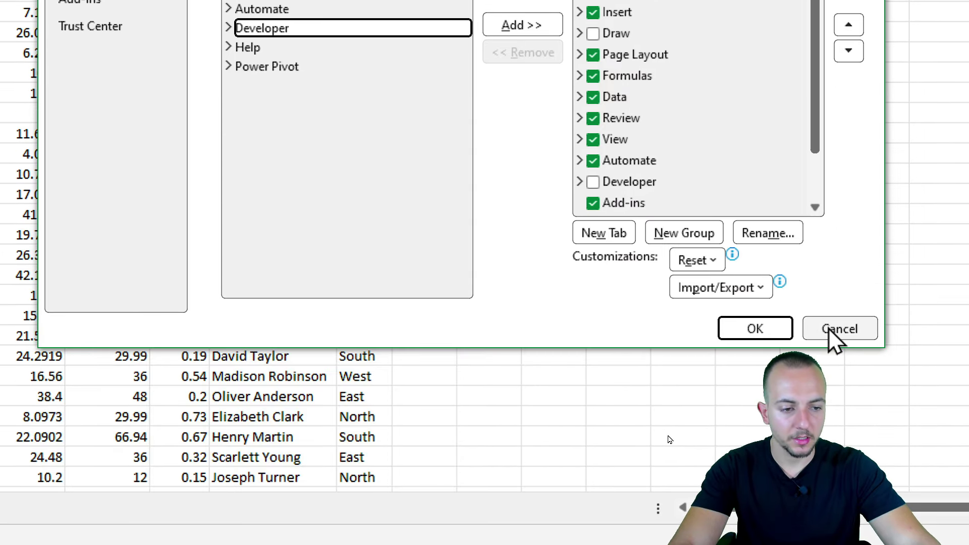
{"action": "left_click", "coordinate": [823, 544]}
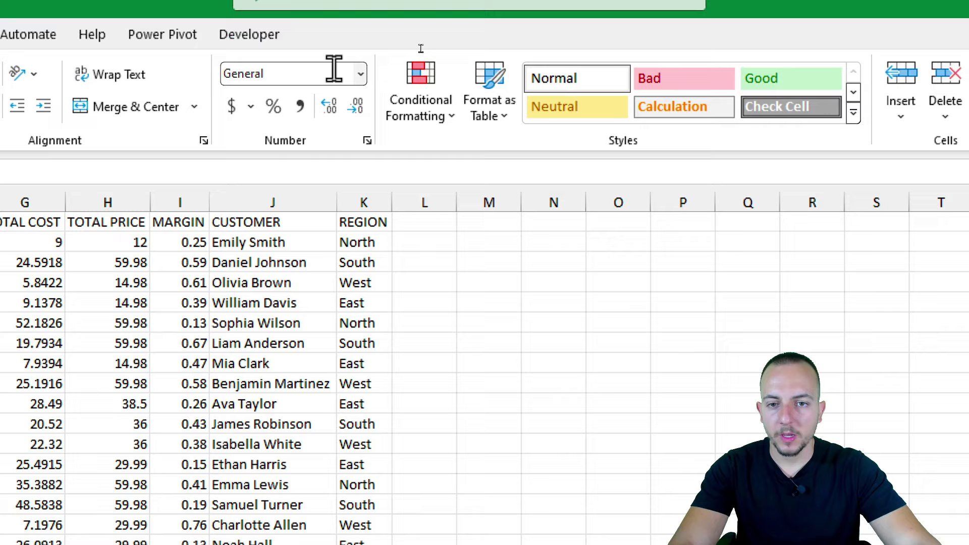
{"action": "left_click", "coordinate": [249, 65]}
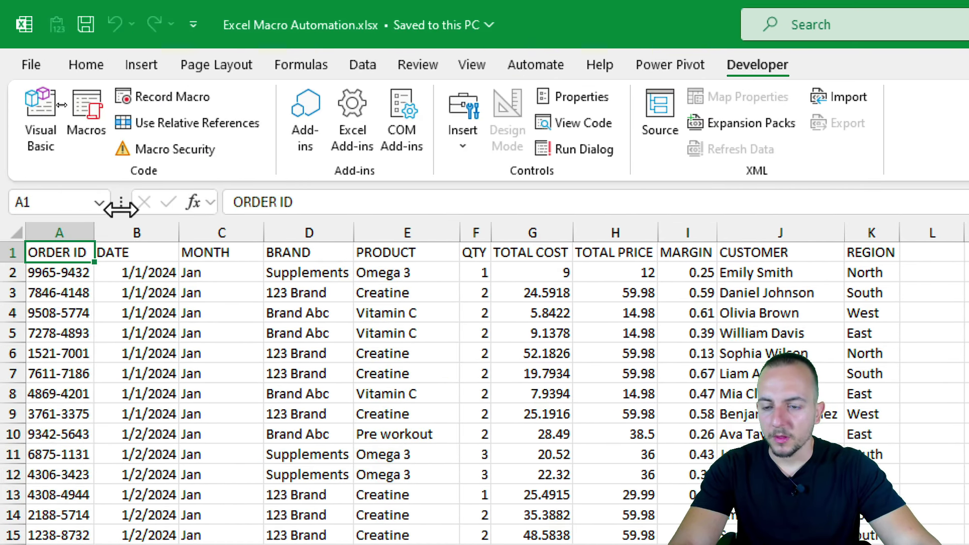
{"action": "mouse_move", "coordinate": [71, 75]}
{"action": "left_mouse_down"}
{"action": "mouse_move", "coordinate": [63, 88]}
{"action": "mouse_move", "coordinate": [121, 101]}
{"action": "mouse_move", "coordinate": [227, 81]}
{"action": "mouse_move", "coordinate": [106, 75]}
{"action": "left_mouse_up"}
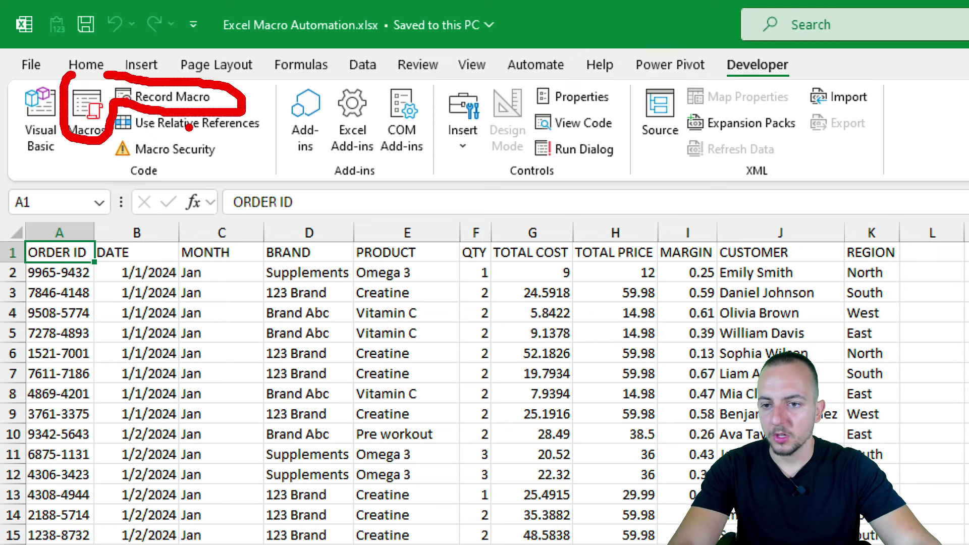
{"action": "left_click_drag", "start_coordinate": [210, 125], "coordinate": [268, 182]}
{"action": "left_click_drag", "start_coordinate": [89, 153], "coordinate": [65, 212]}
{"action": "key", "text": "Escape"}
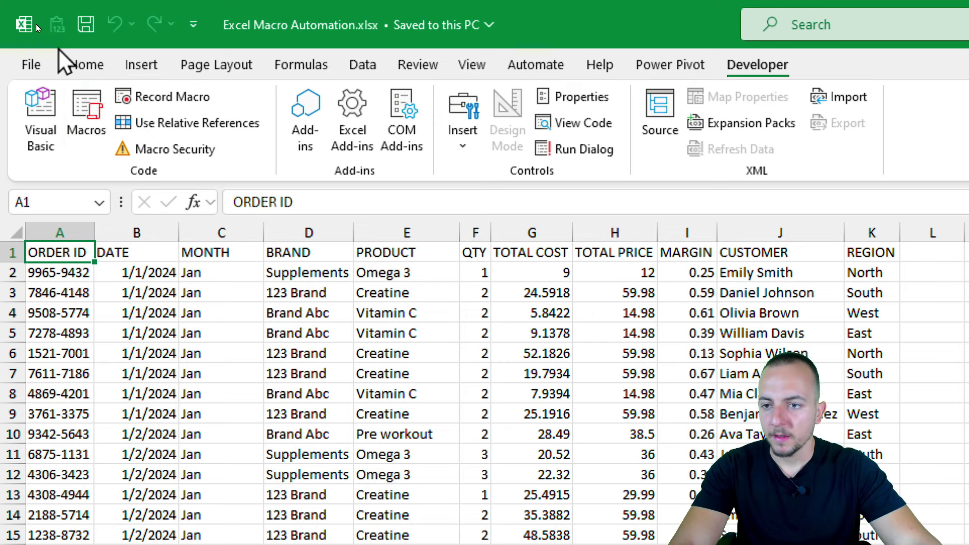
{"action": "left_click", "coordinate": [86, 65]}
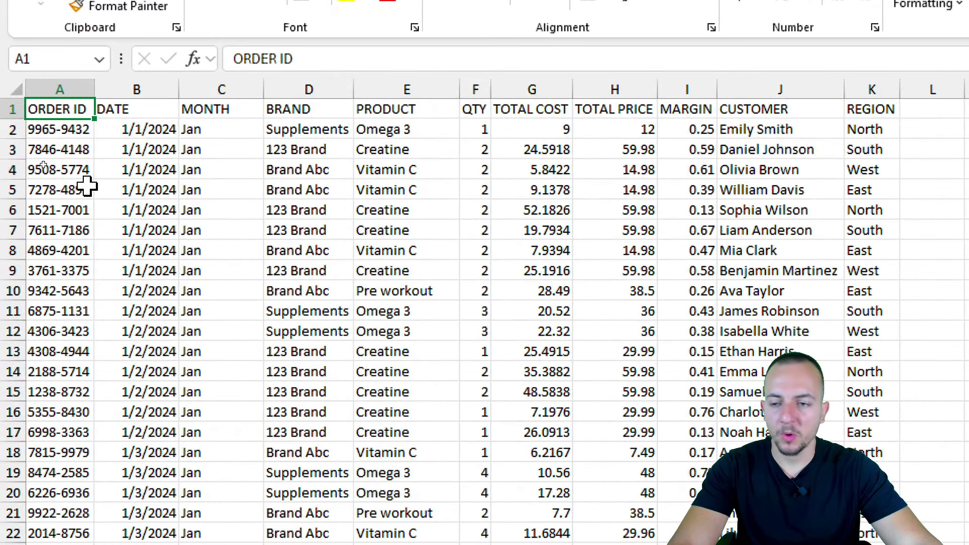
Step: Examine the sales data's Order ID, Date, Month, Brand and Product columns and look through its rows
{"action": "left_click", "coordinate": [69, 87]}
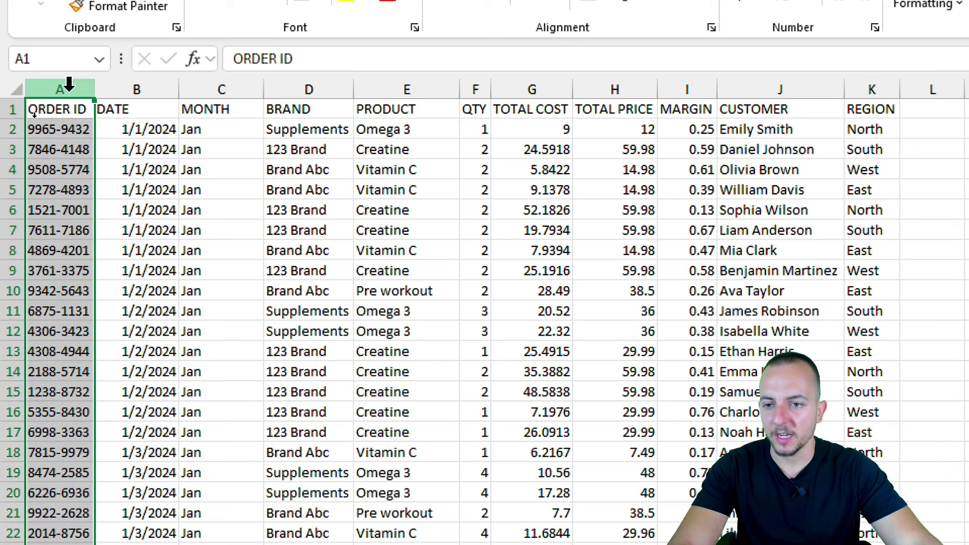
{"action": "left_click", "coordinate": [158, 87]}
{"action": "left_click", "coordinate": [250, 89]}
{"action": "left_click", "coordinate": [336, 88]}
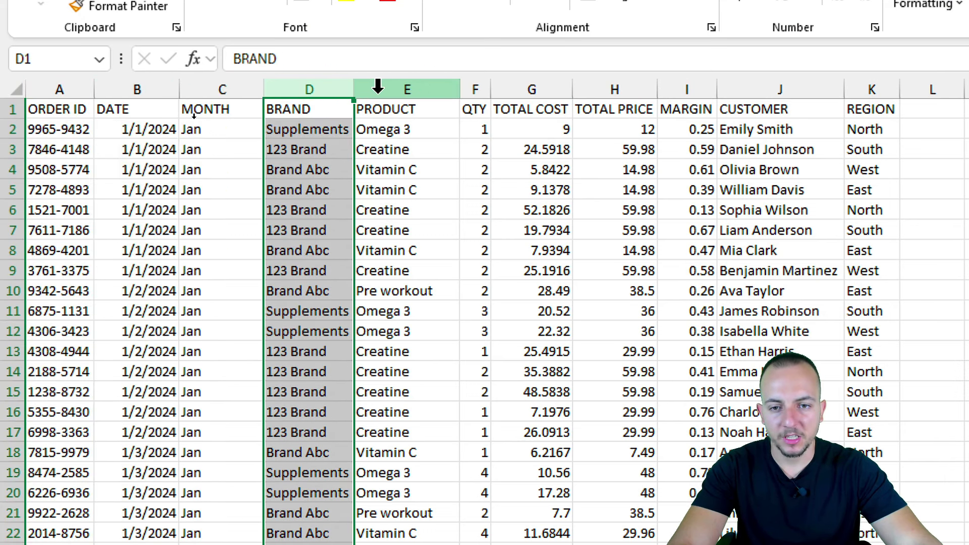
{"action": "left_click", "coordinate": [378, 87]}
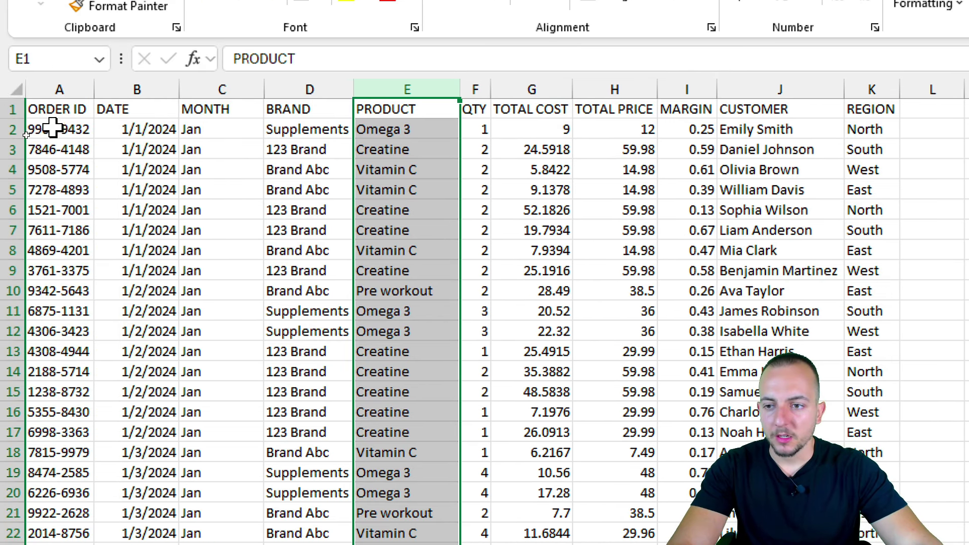
{"action": "left_click", "coordinate": [58, 112]}
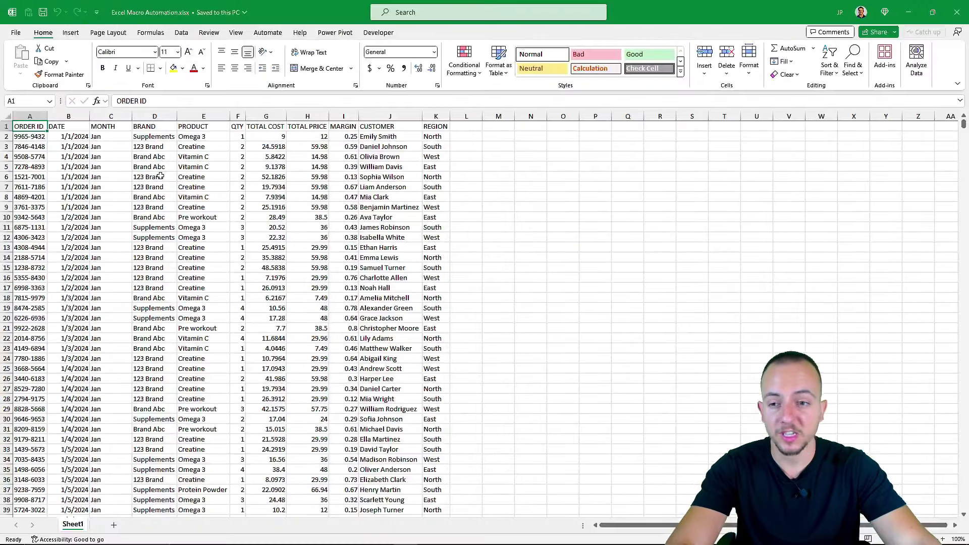
{"action": "scroll", "coordinate": [378, 248], "scroll_direction": "down", "scroll_amount": 5}
{"action": "scroll", "coordinate": [190, 196], "scroll_direction": "down", "scroll_amount": 6}
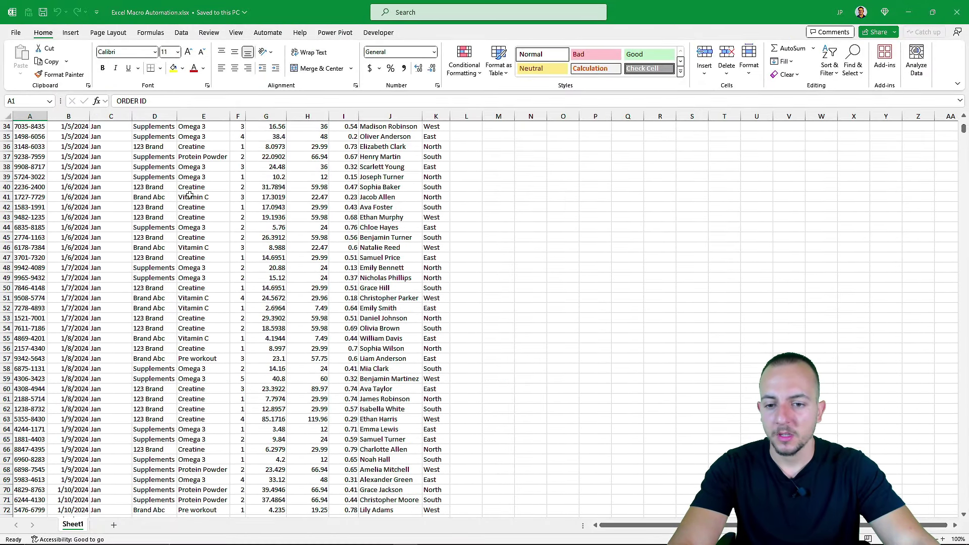
{"action": "scroll", "coordinate": [187, 196], "scroll_direction": "up", "scroll_amount": 11}
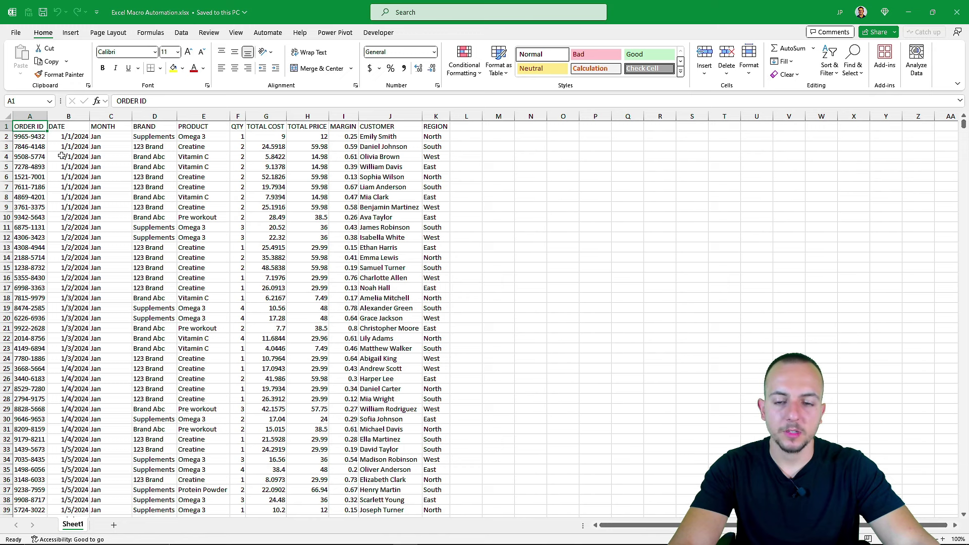
{"action": "scroll", "coordinate": [61, 156], "scroll_direction": "down", "scroll_amount": 15}
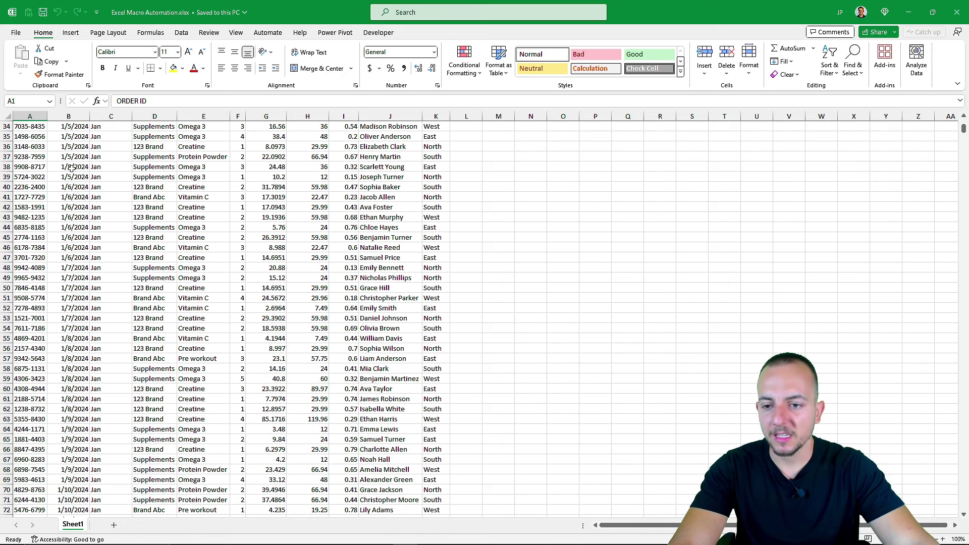
{"action": "scroll", "coordinate": [72, 169], "scroll_direction": "up", "scroll_amount": 11}
{"action": "scroll", "coordinate": [72, 169], "scroll_direction": "up", "scroll_amount": 4}
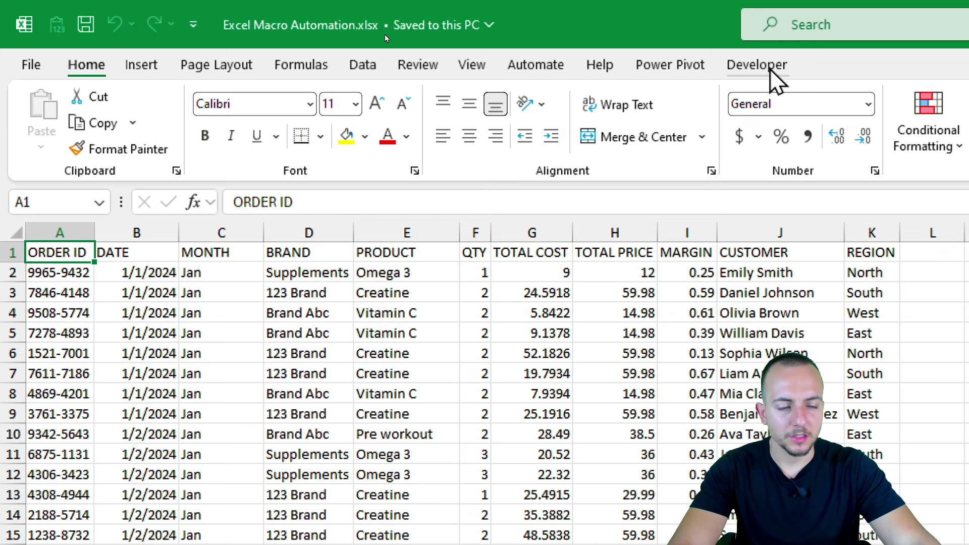
Step: Open the Record Macro settings and enter Daily Task as the macro name
{"action": "left_click", "coordinate": [770, 66]}
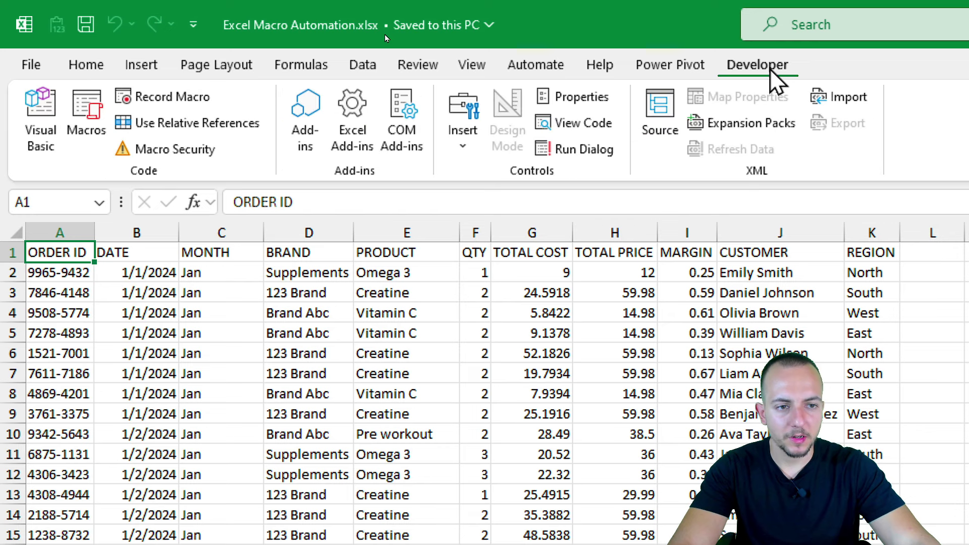
{"action": "left_click", "coordinate": [195, 100]}
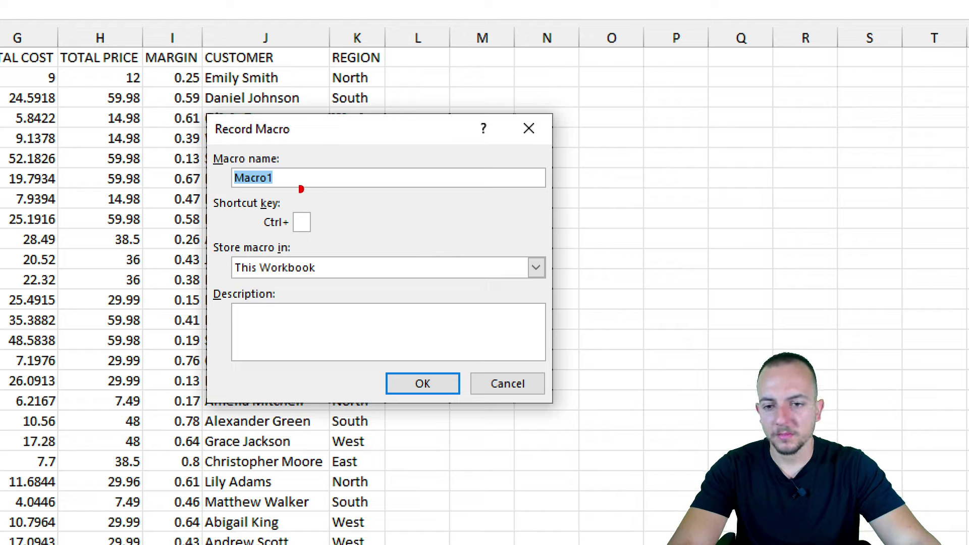
{"action": "left_click_drag", "start_coordinate": [294, 156], "coordinate": [414, 117]}
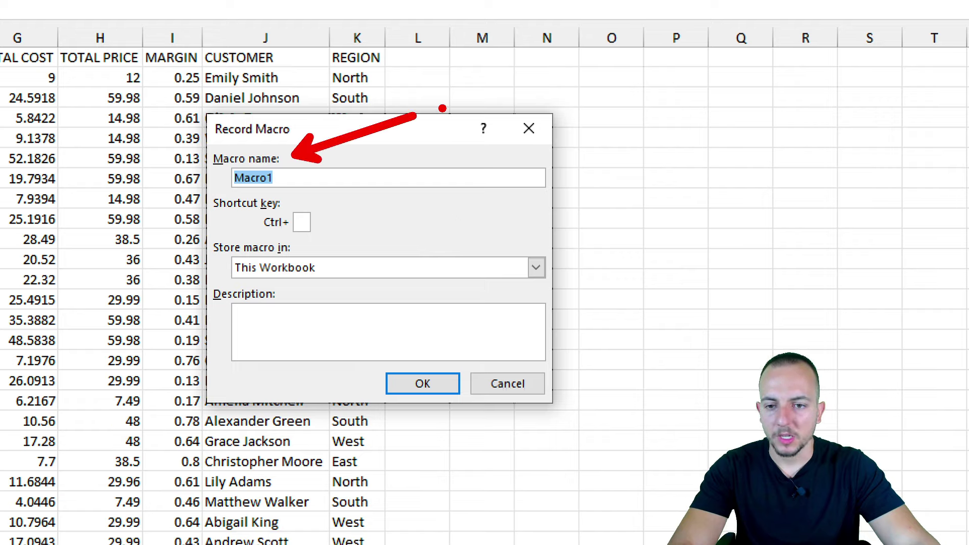
{"action": "key", "text": "Escape"}
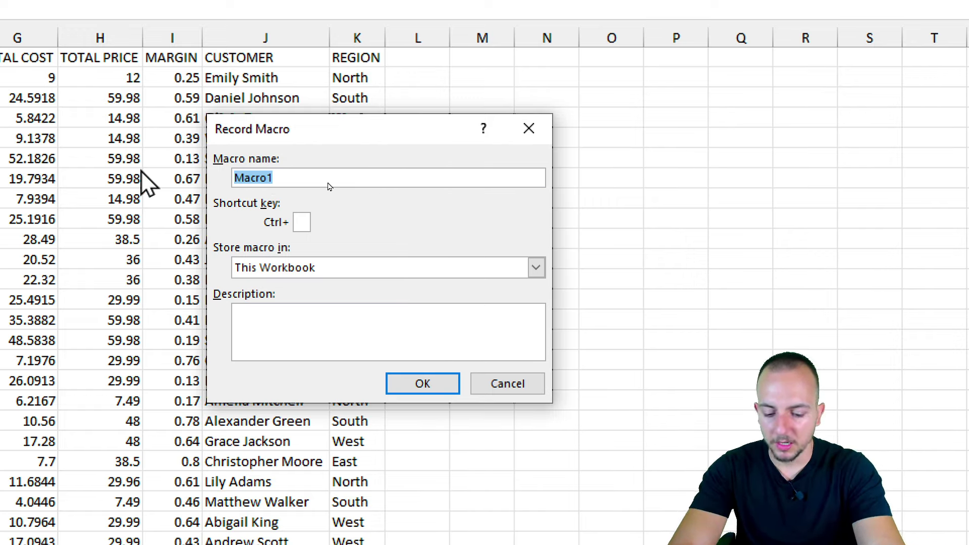
{"action": "type", "text": "Daily Task"}
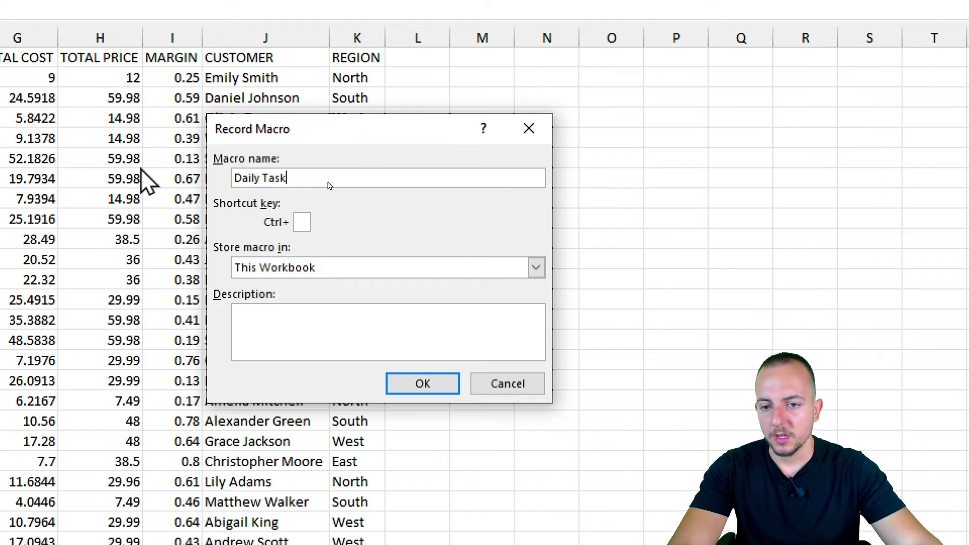
{"action": "key", "text": "ctrl+2"}
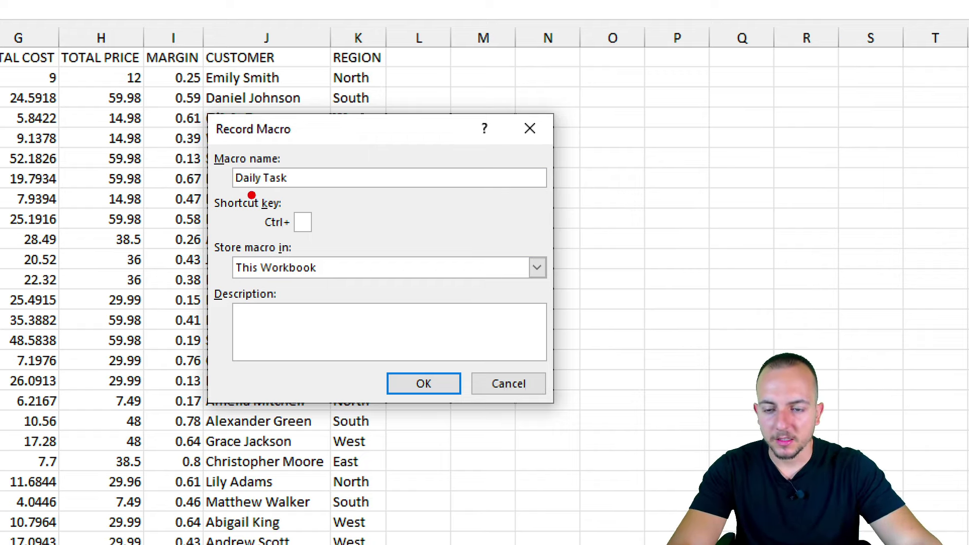
{"action": "left_click_drag", "start_coordinate": [251, 195], "coordinate": [252, 270]}
{"action": "left_click_drag", "start_coordinate": [287, 171], "coordinate": [356, 109]}
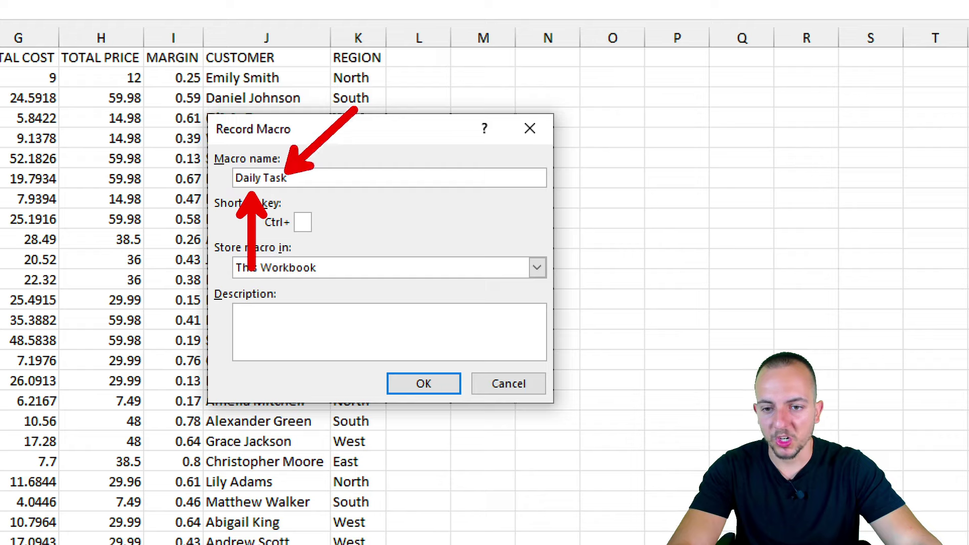
{"action": "key", "text": "ctrl+z"}
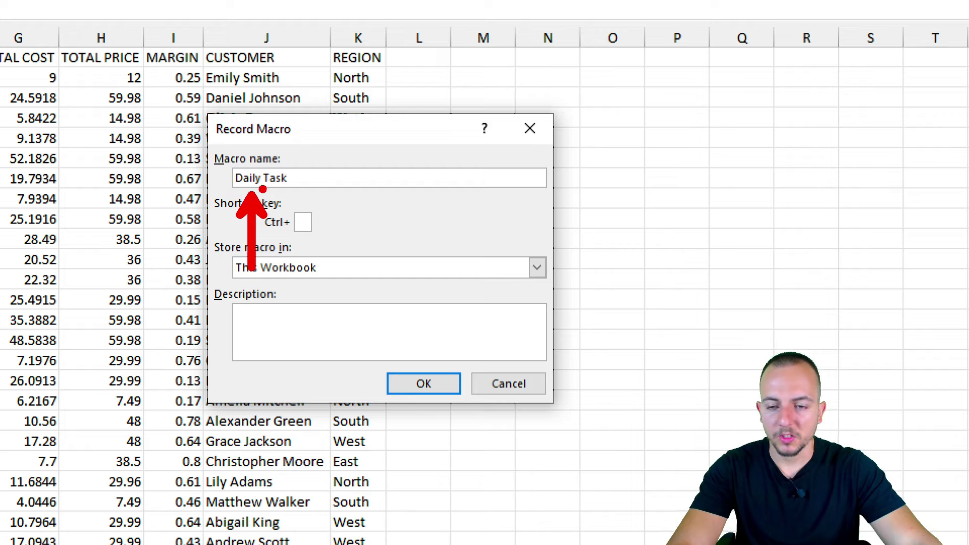
{"action": "key", "text": "ctrl+z"}
{"action": "mouse_move", "coordinate": [253, 159]}
{"action": "left_mouse_down"}
{"action": "mouse_move", "coordinate": [264, 208]}
{"action": "mouse_move", "coordinate": [272, 208]}
{"action": "left_mouse_up"}
{"action": "left_click_drag", "start_coordinate": [280, 163], "coordinate": [323, 144]}
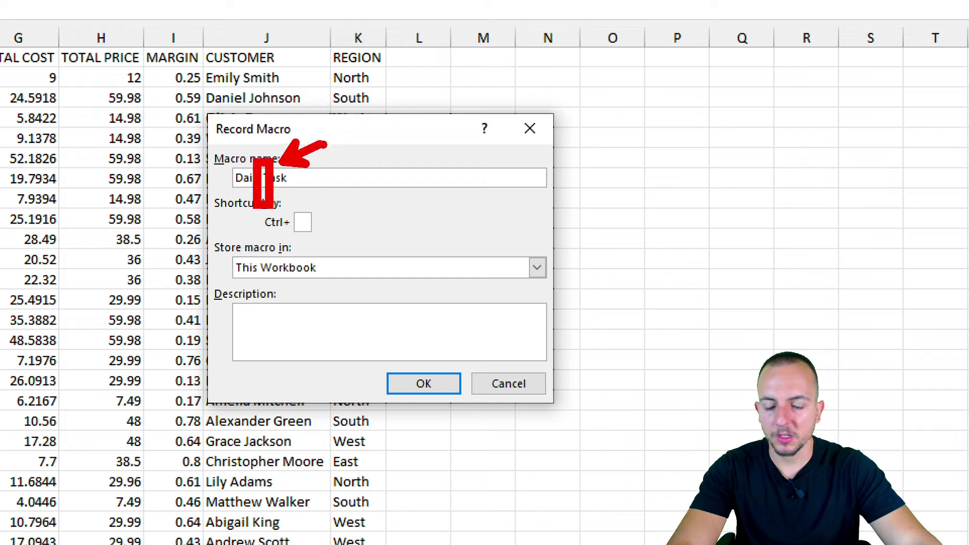
{"action": "key", "text": "ctrl+z"}
{"action": "key", "text": "ctrl+z"}
{"action": "left_click_drag", "start_coordinate": [319, 211], "coordinate": [419, 201]}
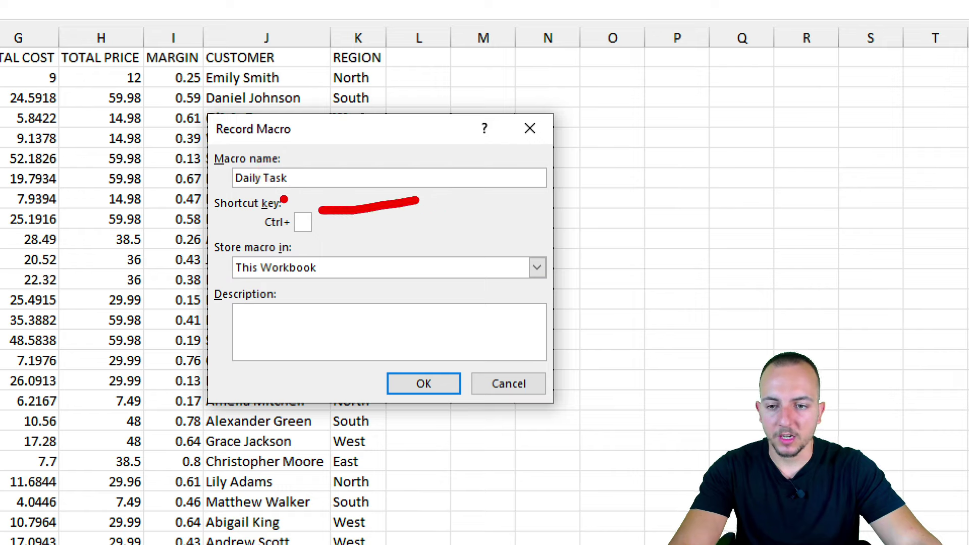
{"action": "key", "text": "Escape"}
Step: Replace the space in the macro name with an underscore so it reads Daily_Task
{"action": "left_click", "coordinate": [264, 178]}
{"action": "key", "text": "BackSpace"}
{"action": "type", "text": "_"}
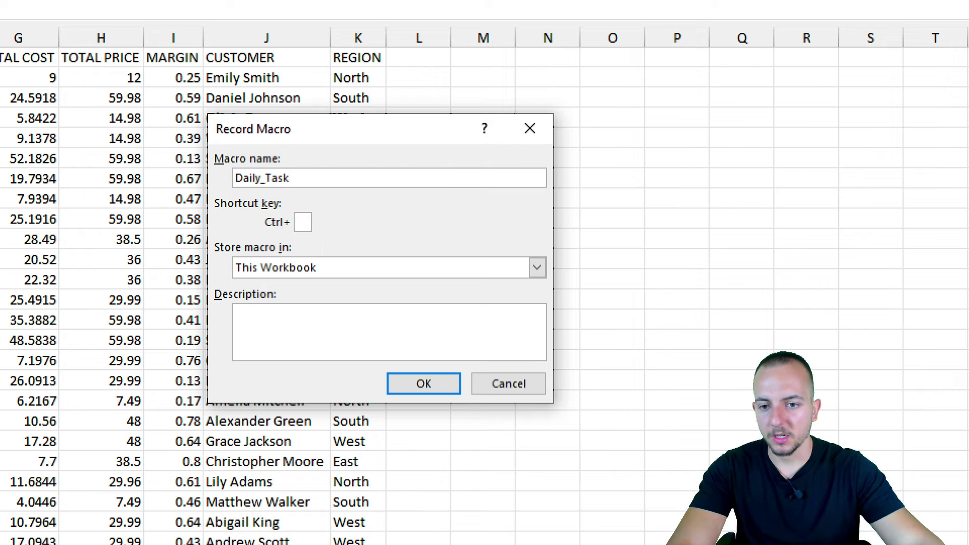
{"action": "mouse_move", "coordinate": [200, 187]}
{"action": "left_mouse_down"}
{"action": "mouse_move", "coordinate": [324, 239]}
{"action": "mouse_move", "coordinate": [443, 207]}
{"action": "left_mouse_up"}
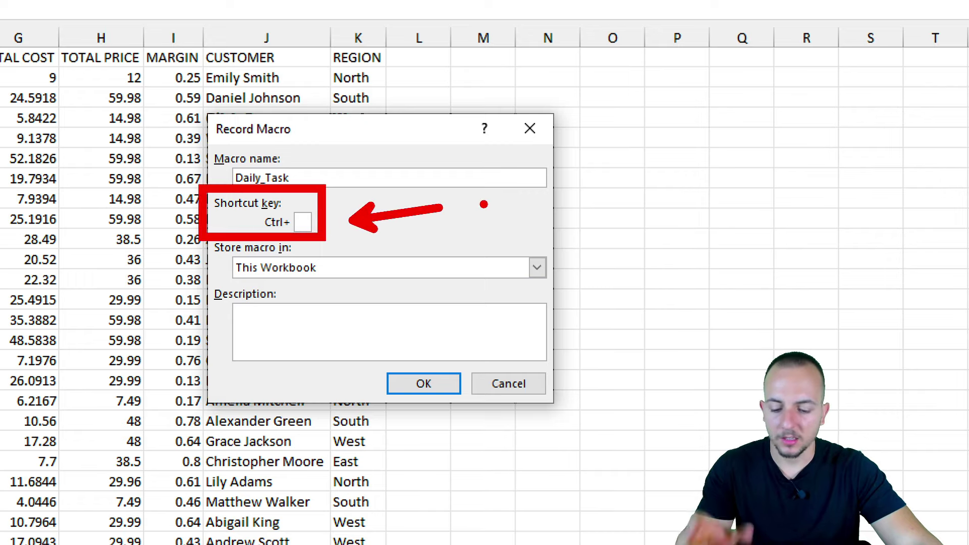
{"action": "left_click_drag", "start_coordinate": [298, 130], "coordinate": [226, 150]}
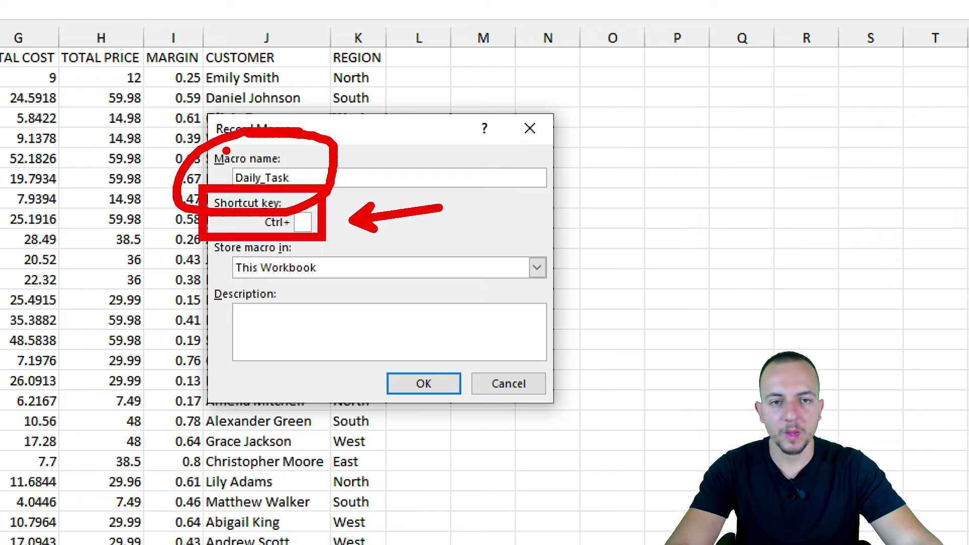
{"action": "key", "text": "Escape"}
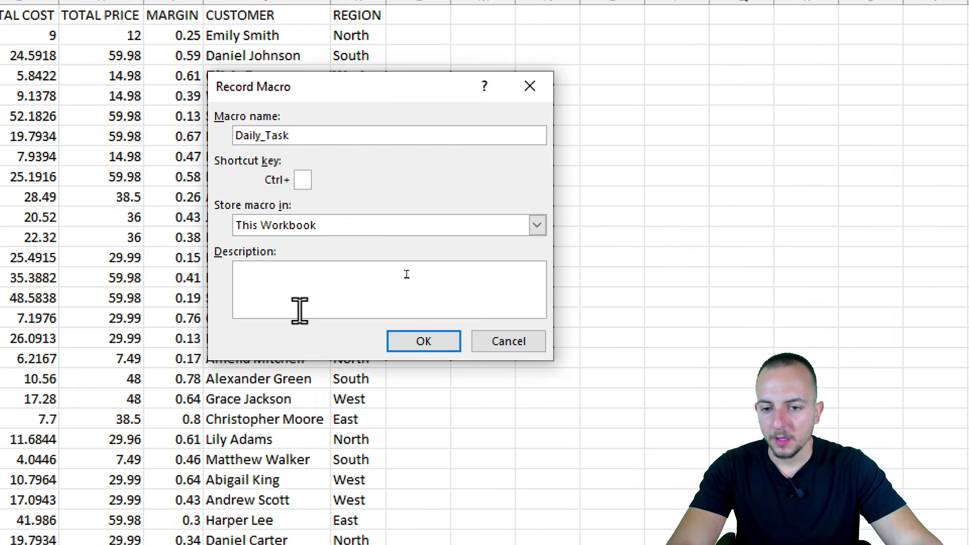
Step: Start recording the Daily_Task macro, stored in This Workbook, and add a new worksheet
{"action": "left_click", "coordinate": [289, 297]}
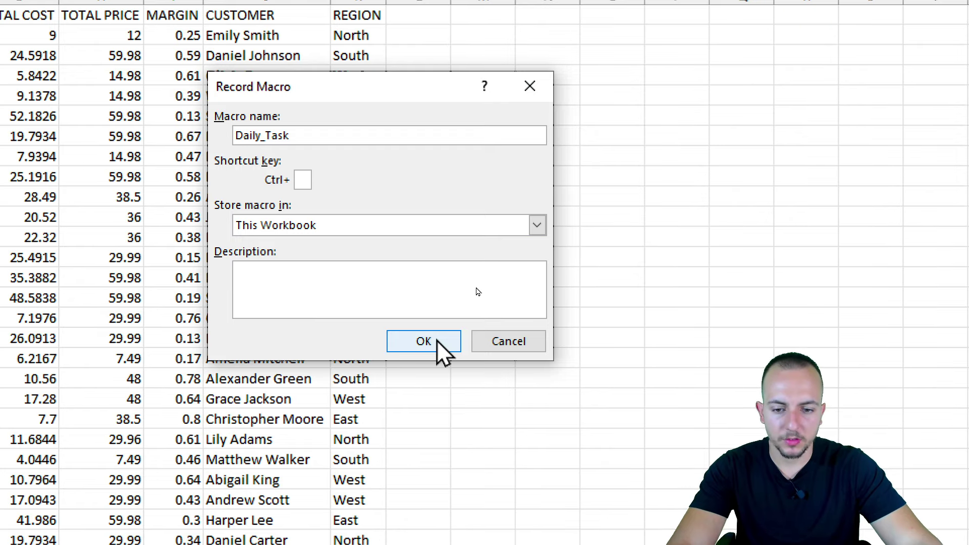
{"action": "left_click", "coordinate": [423, 341]}
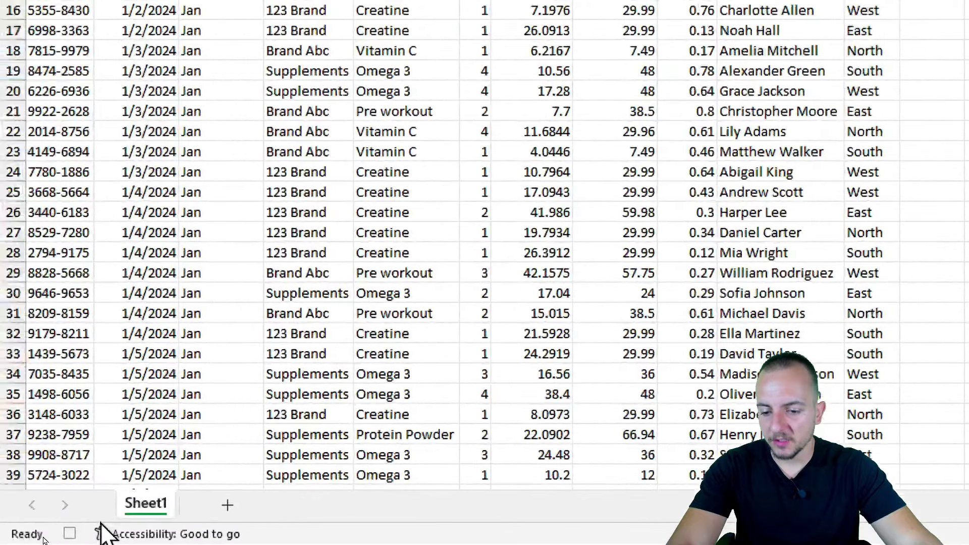
{"action": "left_click", "coordinate": [227, 505]}
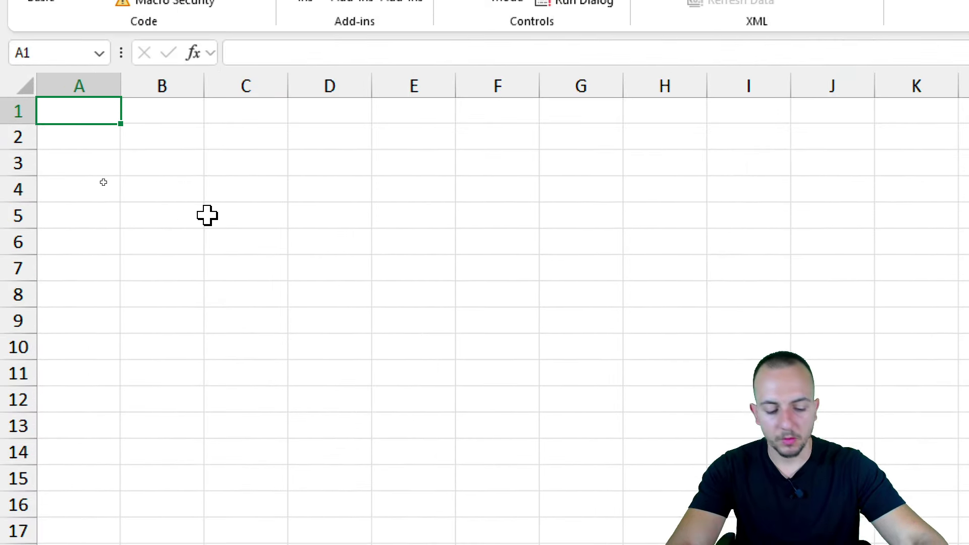
Step: Enter the heading Month in A1 and Jan in A2, then fill the month series down to A13
{"action": "type", "text": "Month"}
{"action": "key", "text": "Return"}
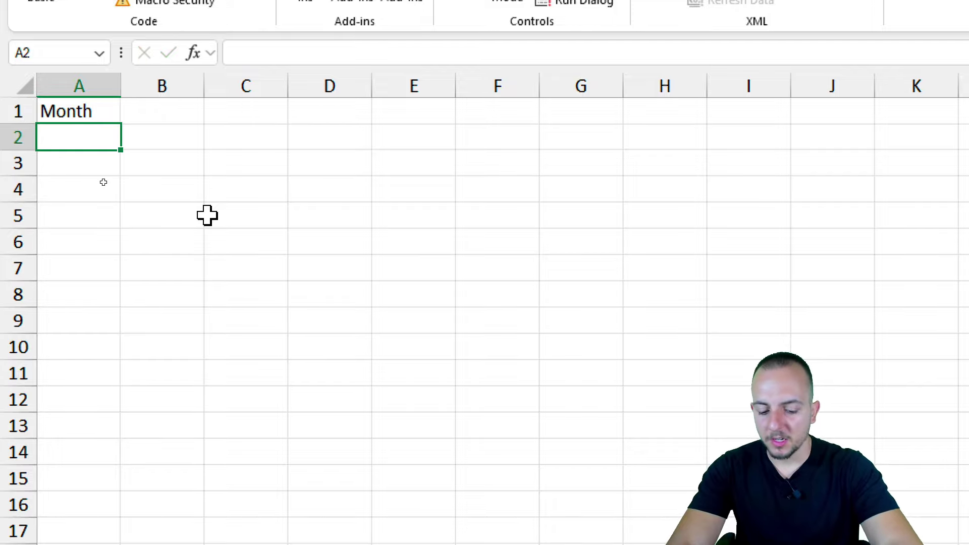
{"action": "type", "text": "Jan"}
{"action": "key", "text": "Return"}
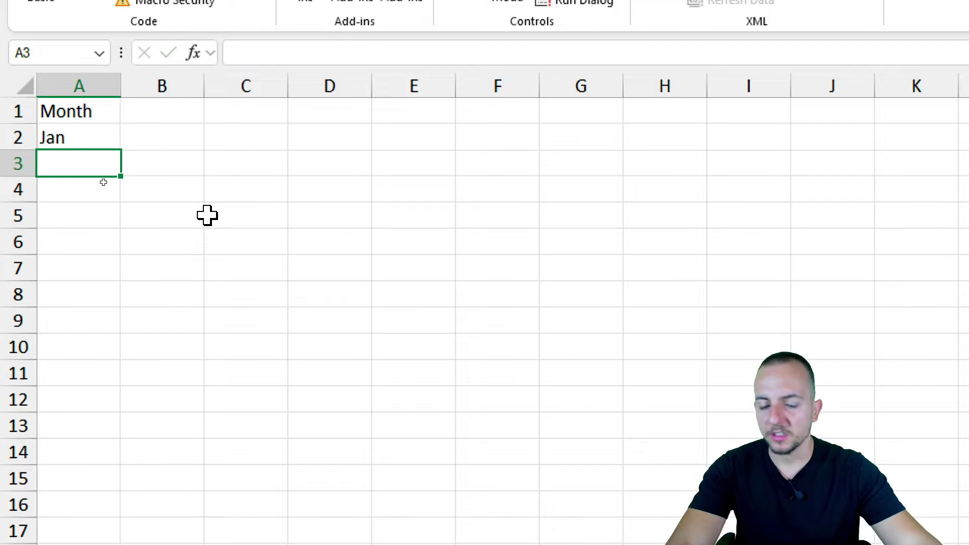
{"action": "left_click", "coordinate": [84, 135]}
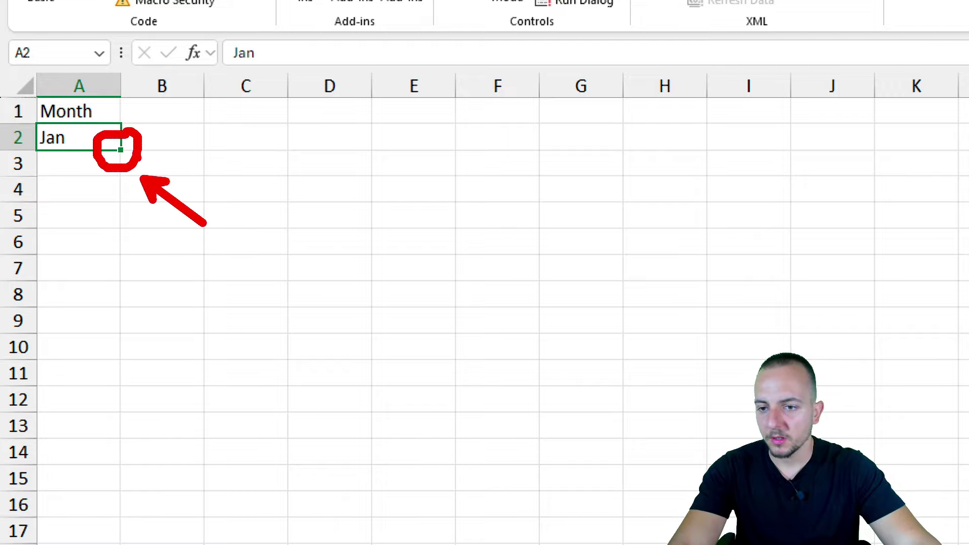
{"action": "left_click_drag", "start_coordinate": [122, 154], "coordinate": [93, 440]}
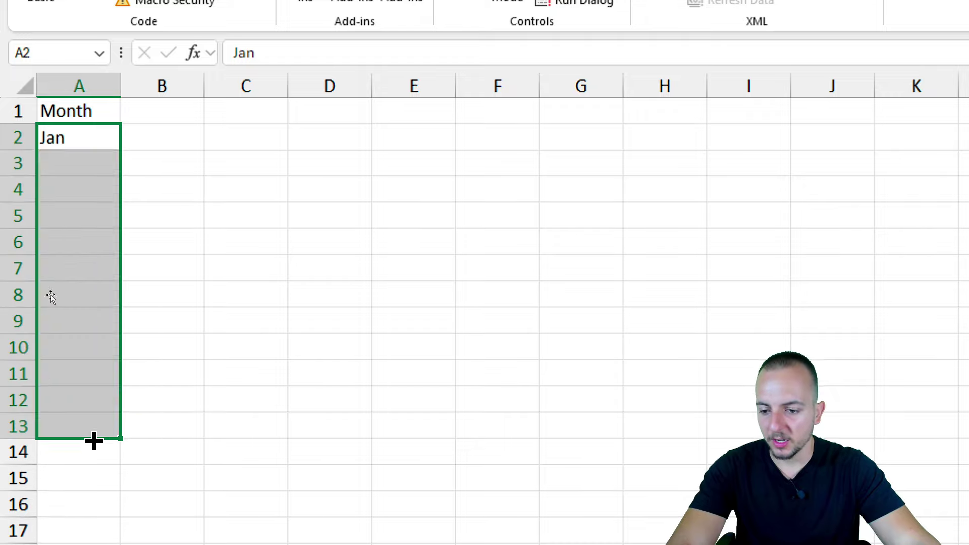
Step: Add the column headings Total Sold in B1 and Total Qty in C1
{"action": "left_click", "coordinate": [165, 112]}
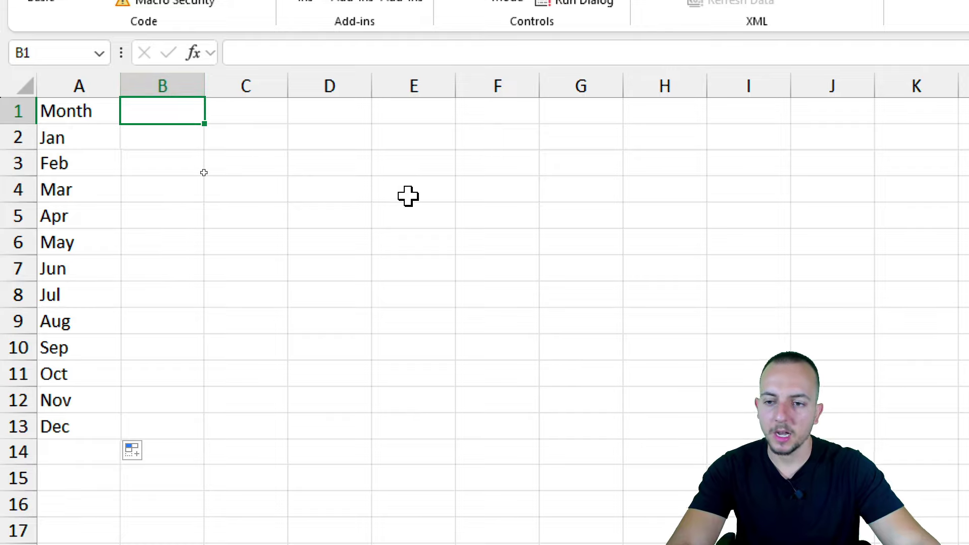
{"action": "type", "text": "Total "}
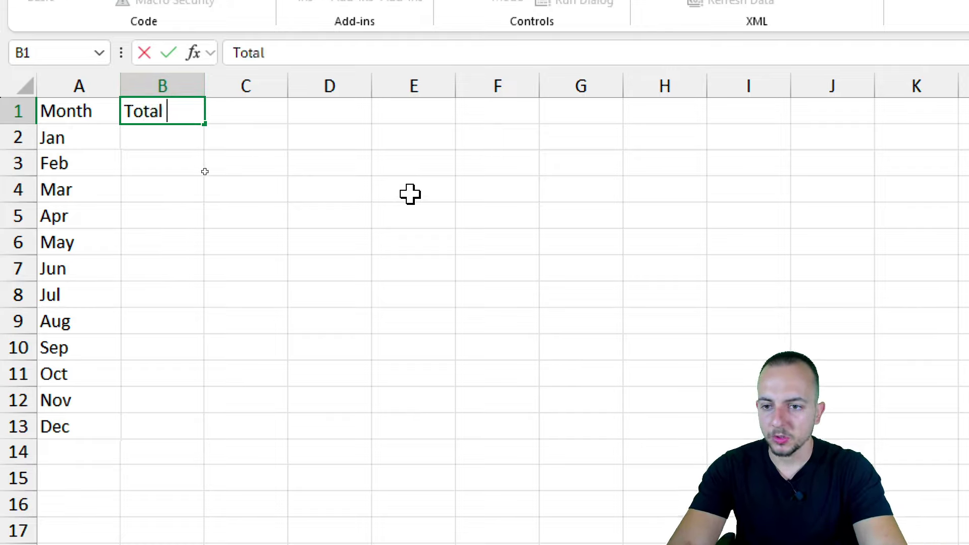
{"action": "type", "text": "Sold"}
{"action": "left_click", "coordinate": [244, 113]}
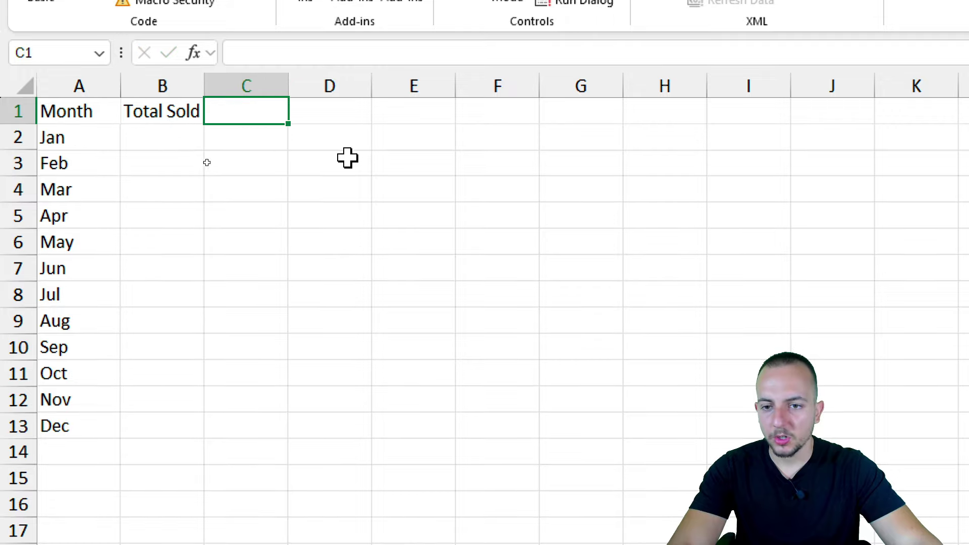
{"action": "type", "text": "T"}
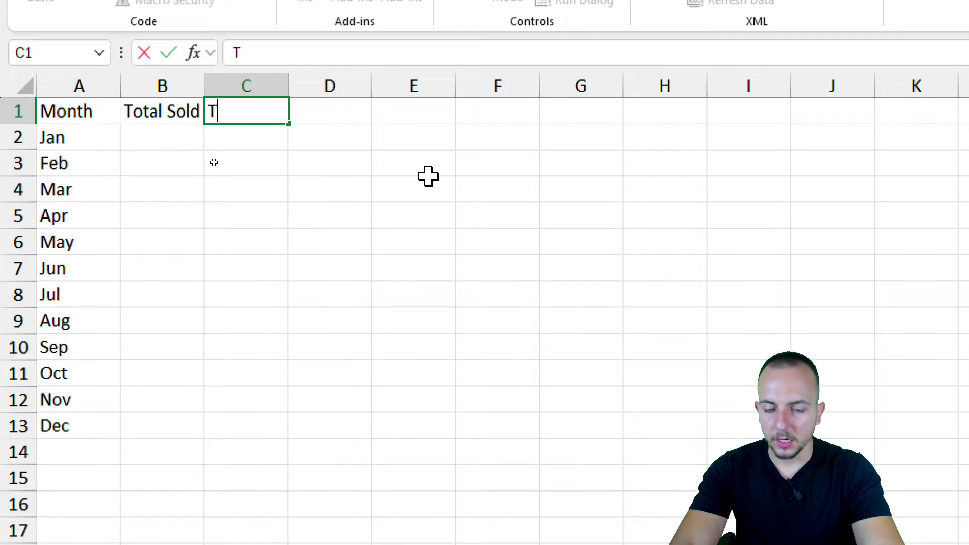
{"action": "type", "text": "otal Qty"}
{"action": "key", "text": "Return"}
Step: Begin a SUMIF formula in B2 with Sheet1's Month column (C:C) as the range
{"action": "left_click", "coordinate": [198, 149]}
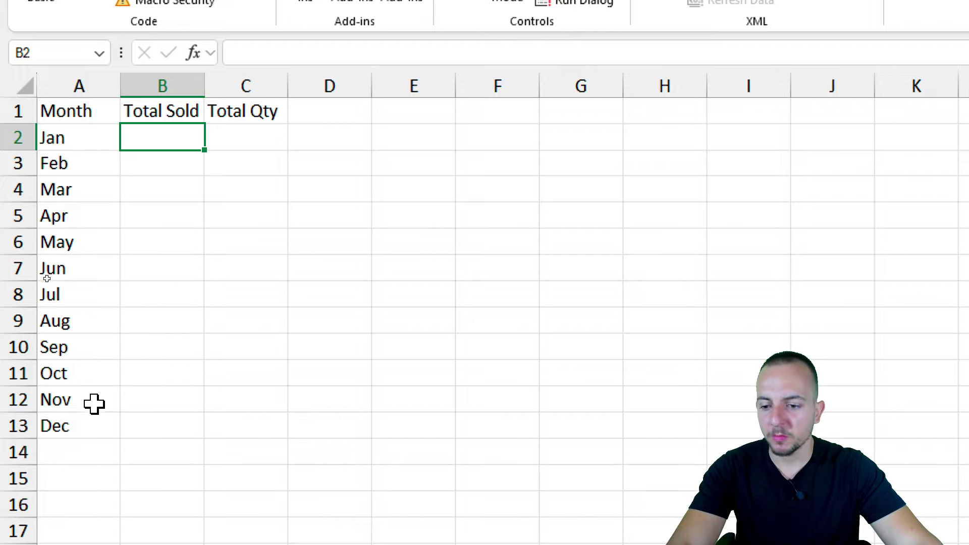
{"action": "type", "text": "=sumif"}
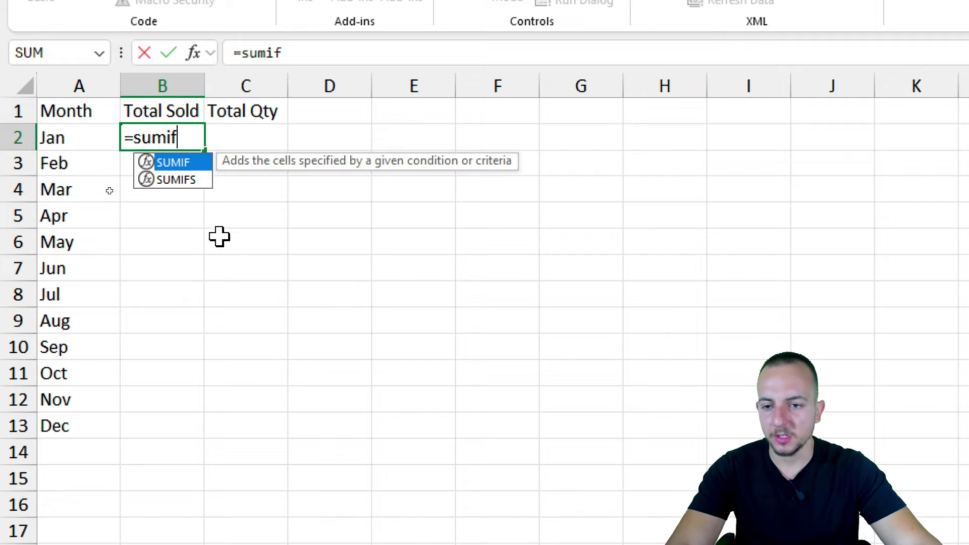
{"action": "double_click", "coordinate": [166, 162]}
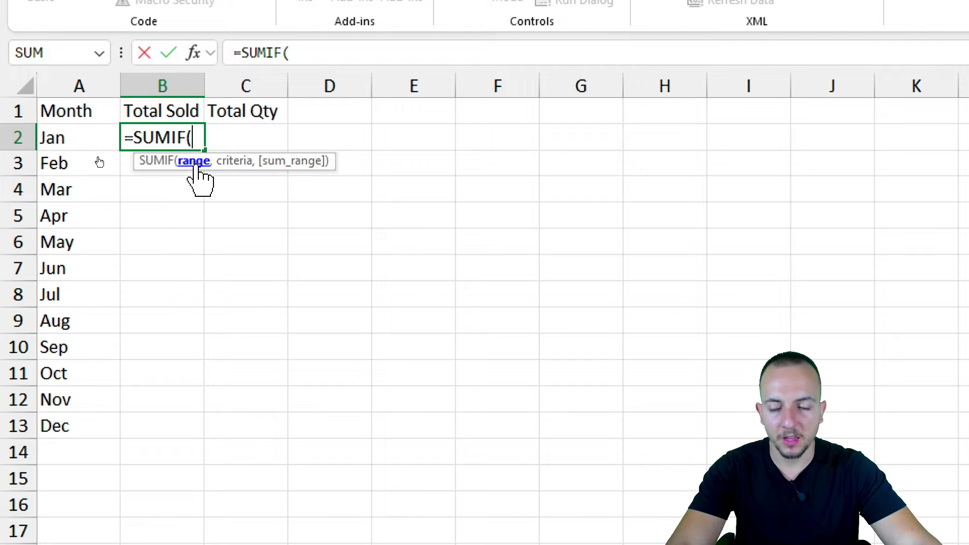
{"action": "left_click", "coordinate": [141, 503]}
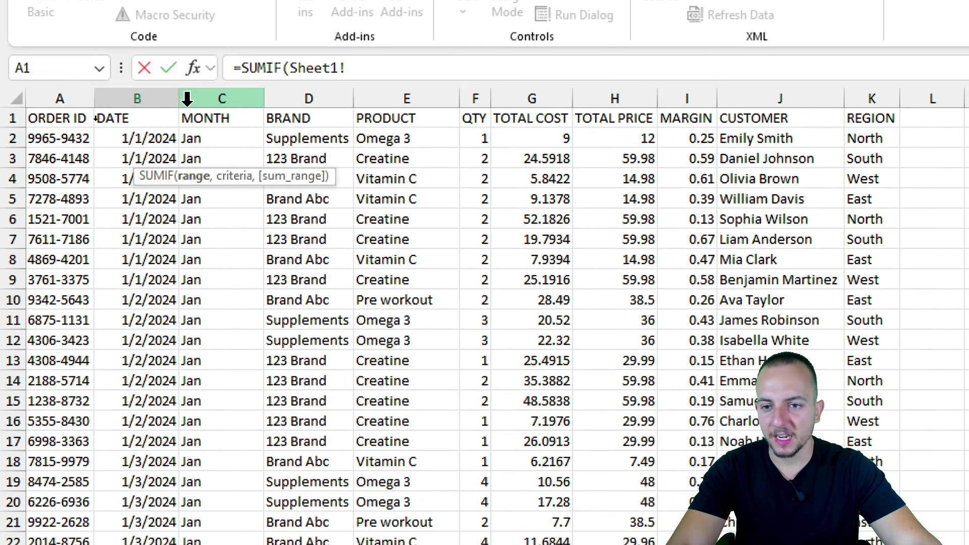
{"action": "left_click_drag", "start_coordinate": [206, 247], "coordinate": [207, 318]}
{"action": "left_click", "coordinate": [231, 97]}
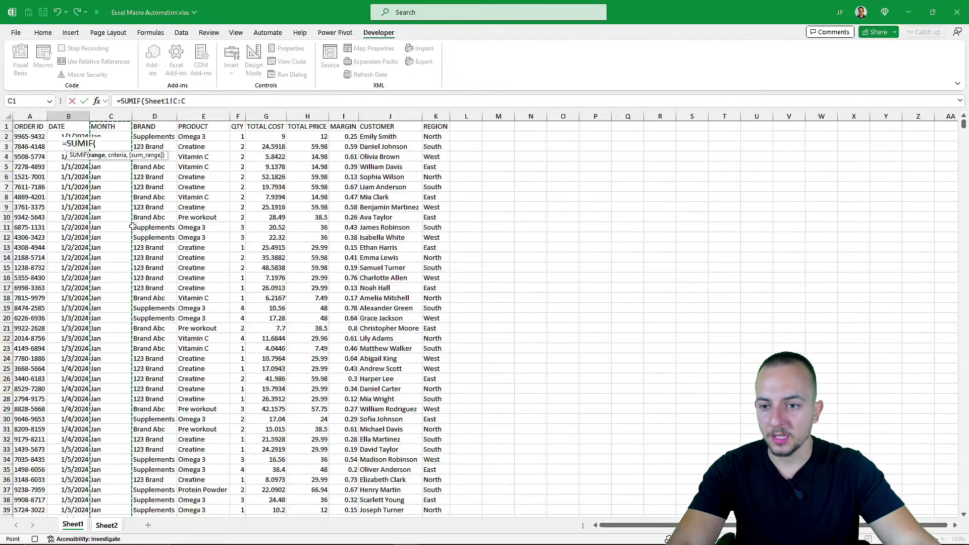
{"action": "scroll", "coordinate": [132, 226], "scroll_direction": "down", "scroll_amount": 1}
{"action": "scroll", "coordinate": [132, 226], "scroll_direction": "up", "scroll_amount": 1}
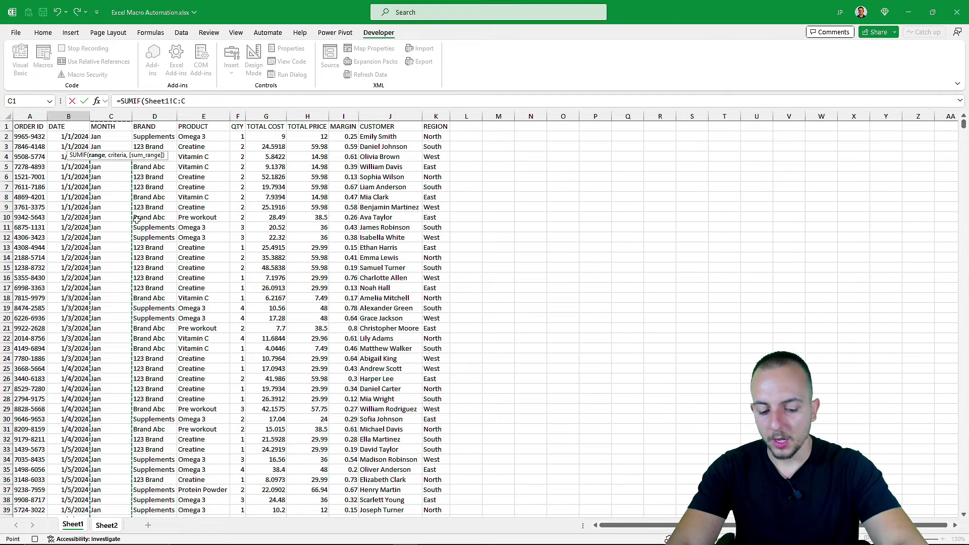
{"action": "type", "text": ","}
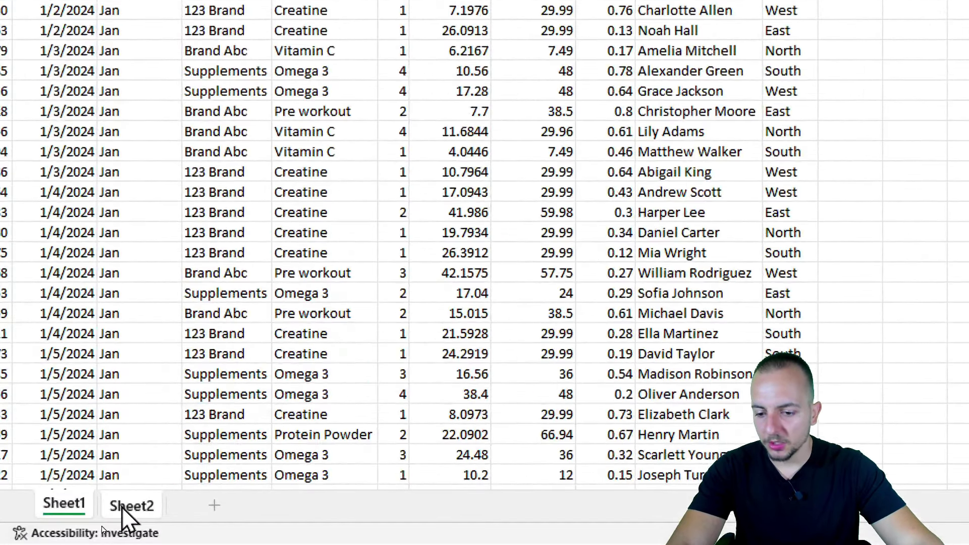
Step: Complete B2's SUMIF with Sheet2!A2 as criteria and Sheet1!H:H as sum range, and fill the formula down to B13
{"action": "left_click", "coordinate": [107, 525]}
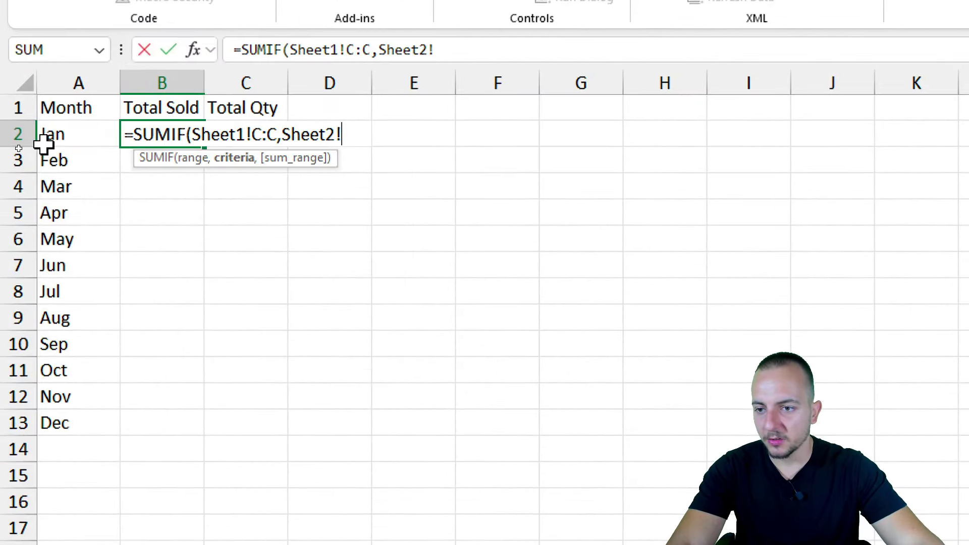
{"action": "left_click", "coordinate": [36, 144]}
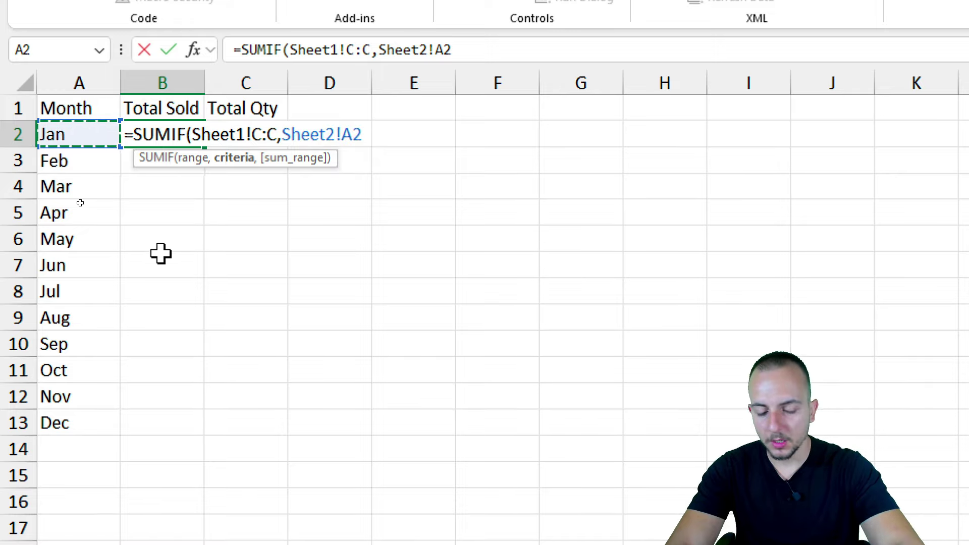
{"action": "type", "text": ","}
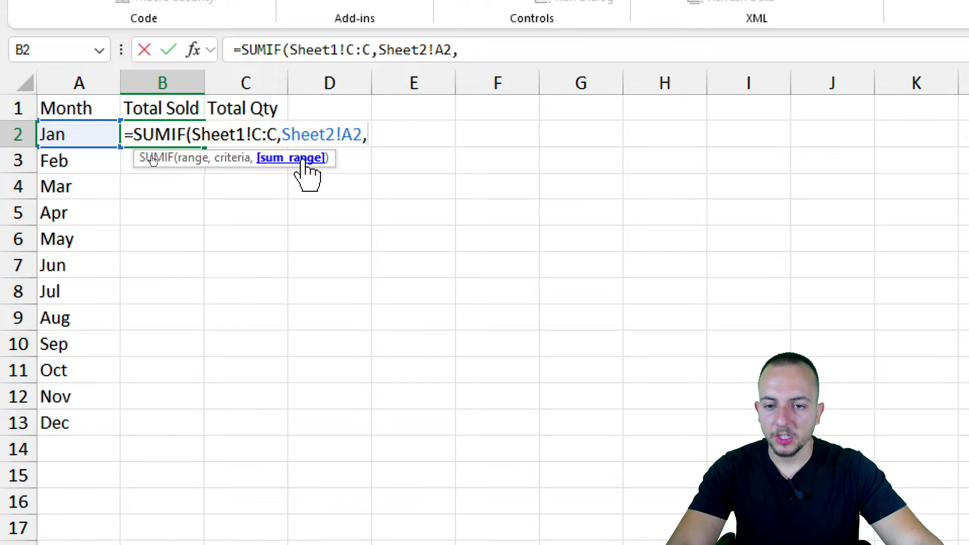
{"action": "left_click", "coordinate": [144, 504]}
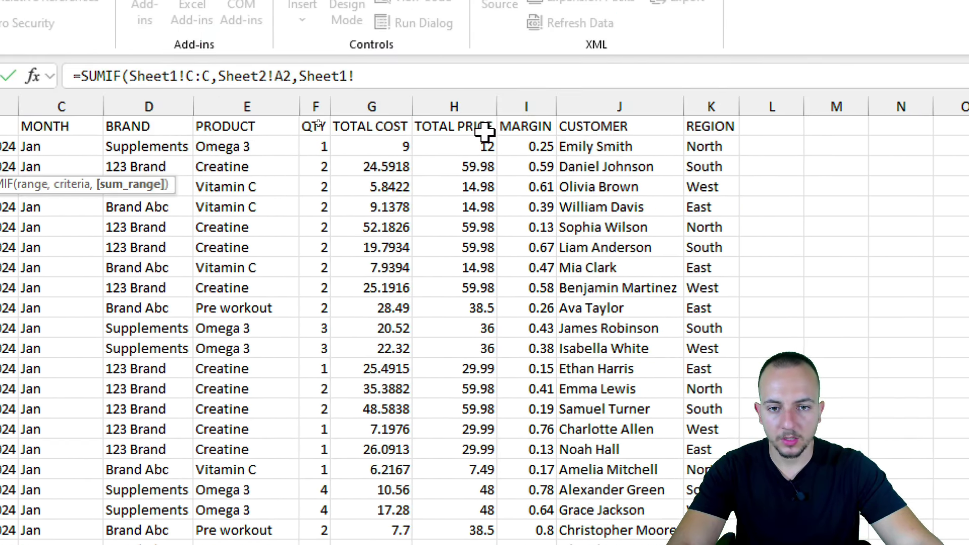
{"action": "left_click", "coordinate": [624, 104]}
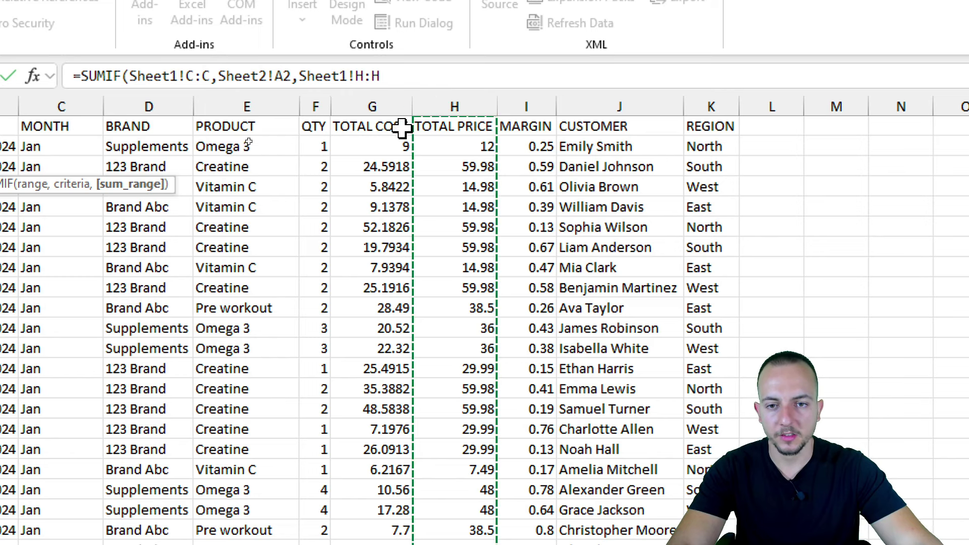
{"action": "key", "text": "Return"}
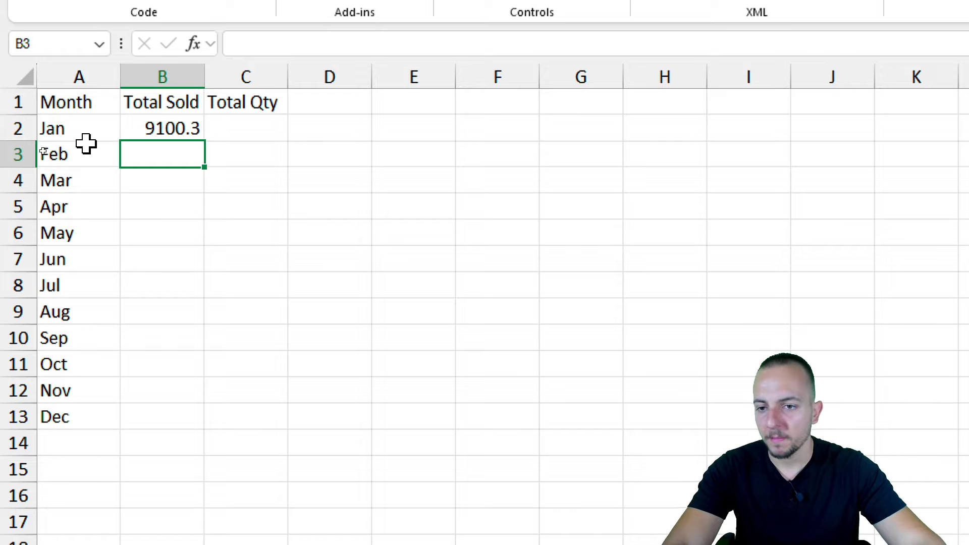
{"action": "left_click", "coordinate": [175, 128]}
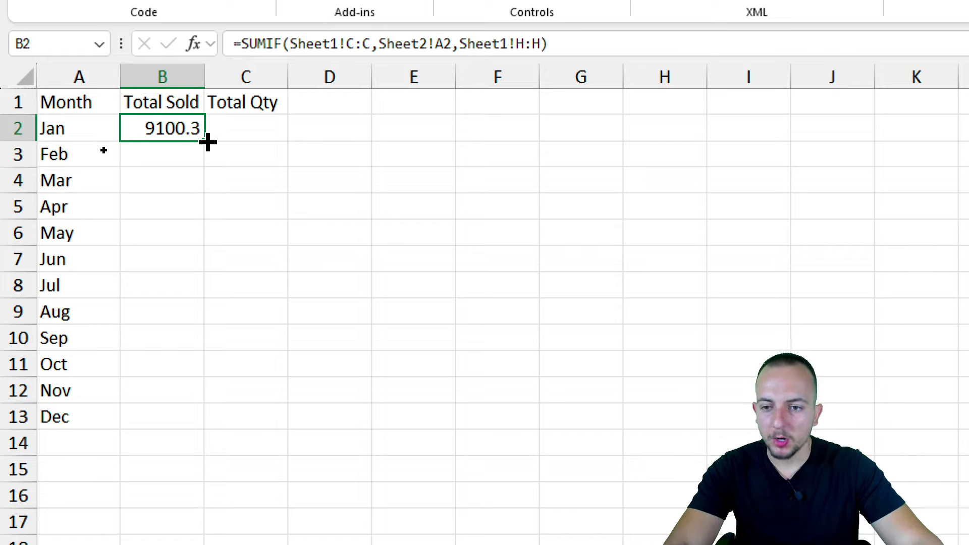
{"action": "left_click_drag", "start_coordinate": [208, 142], "coordinate": [189, 426]}
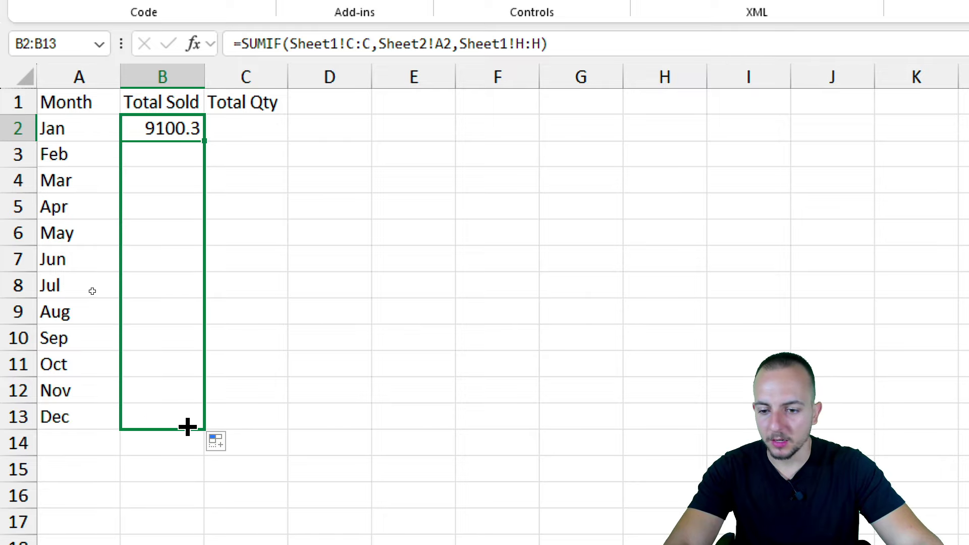
Step: Begin a SUMIF formula in C2 with Sheet1's Month column (C:C) as the range
{"action": "left_click", "coordinate": [244, 129]}
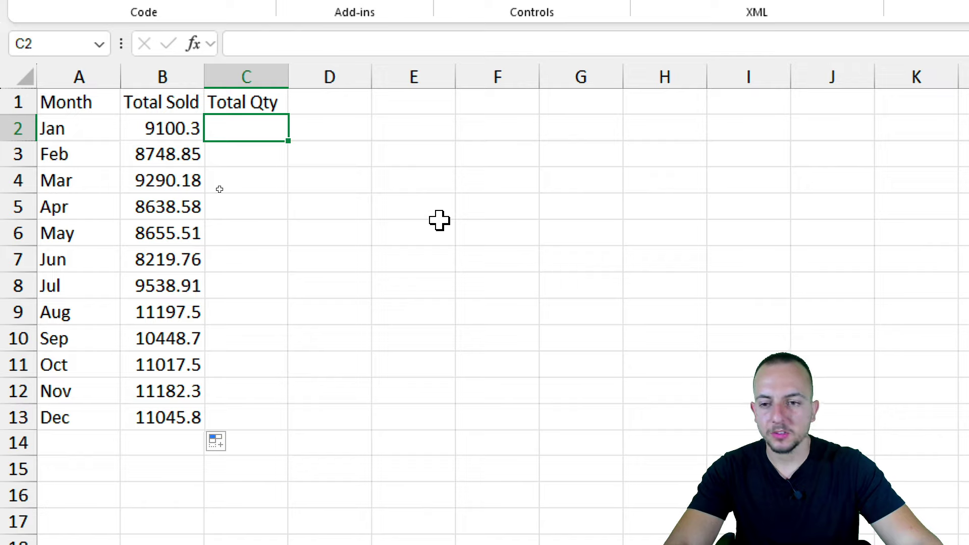
{"action": "type", "text": "=sumif"}
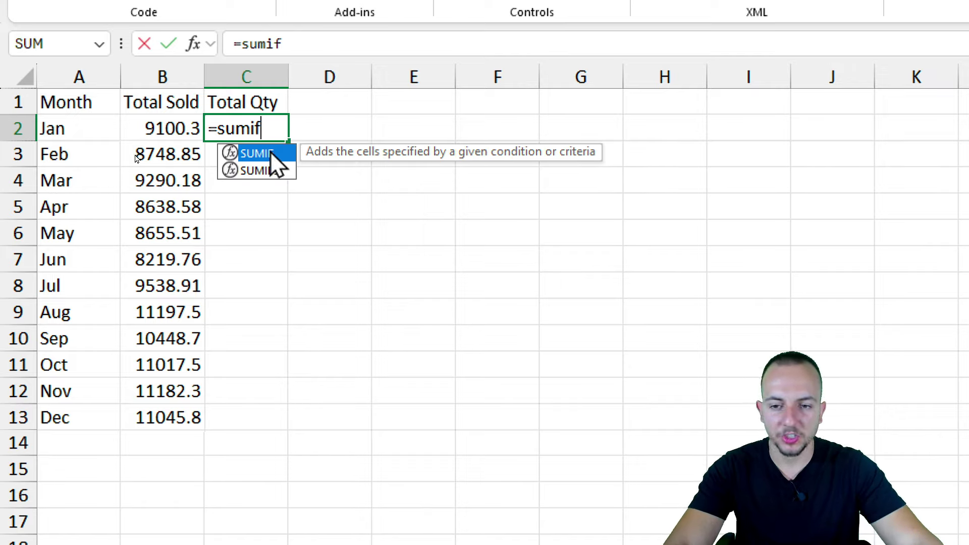
{"action": "double_click", "coordinate": [257, 152]}
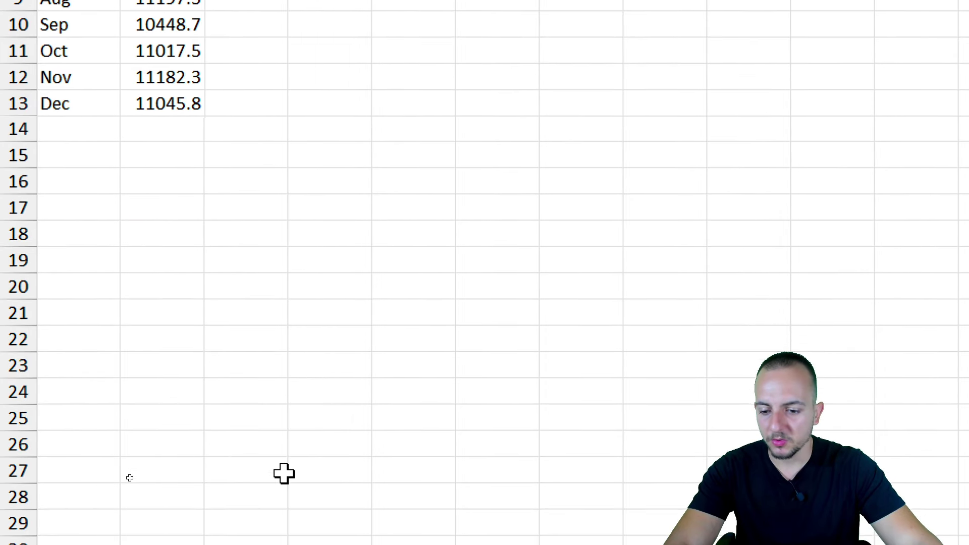
{"action": "left_click", "coordinate": [146, 504]}
{"action": "left_click", "coordinate": [222, 92]}
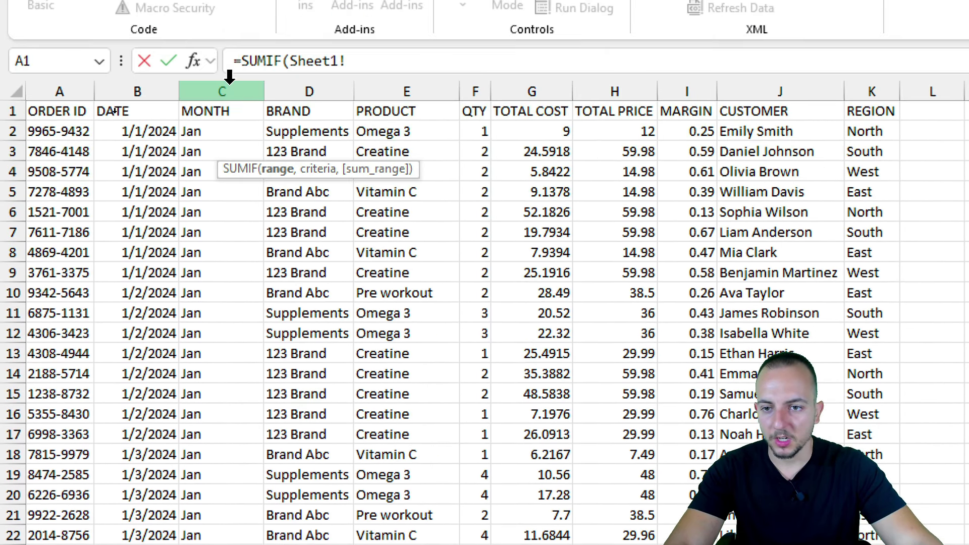
{"action": "type", "text": ","}
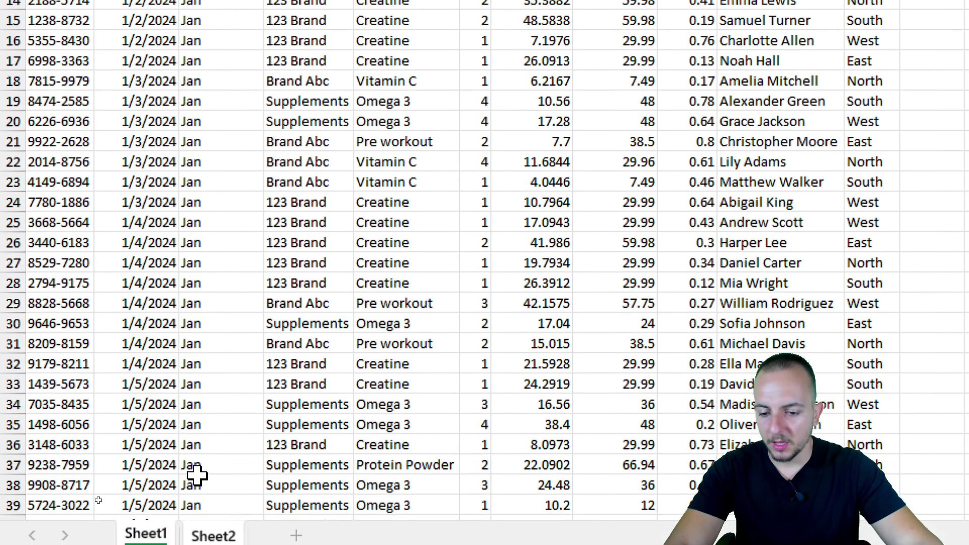
Step: Complete C2's SUMIF with Sheet2!A2 as criteria and Sheet1!F:F as sum range, and fill the formula down to C13
{"action": "left_click", "coordinate": [211, 503]}
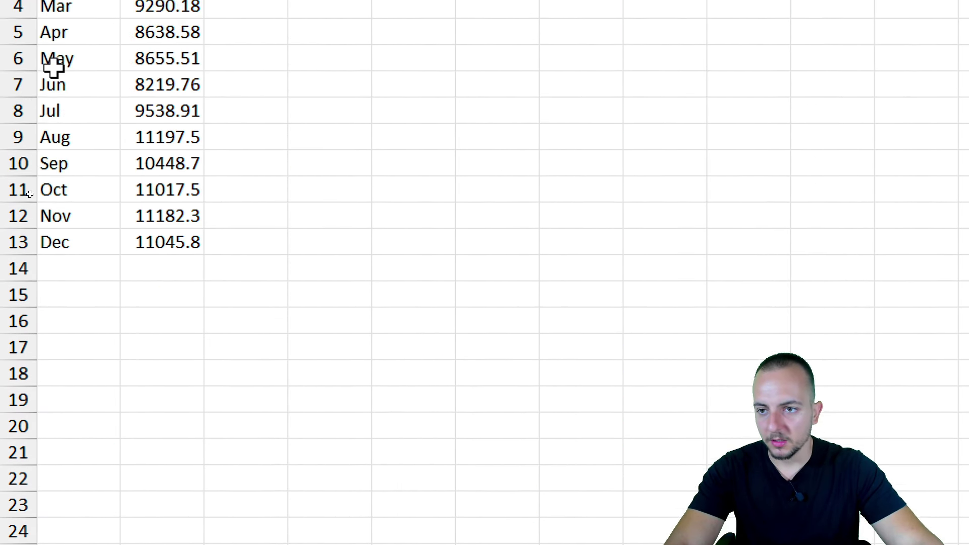
{"action": "left_click", "coordinate": [81, 106]}
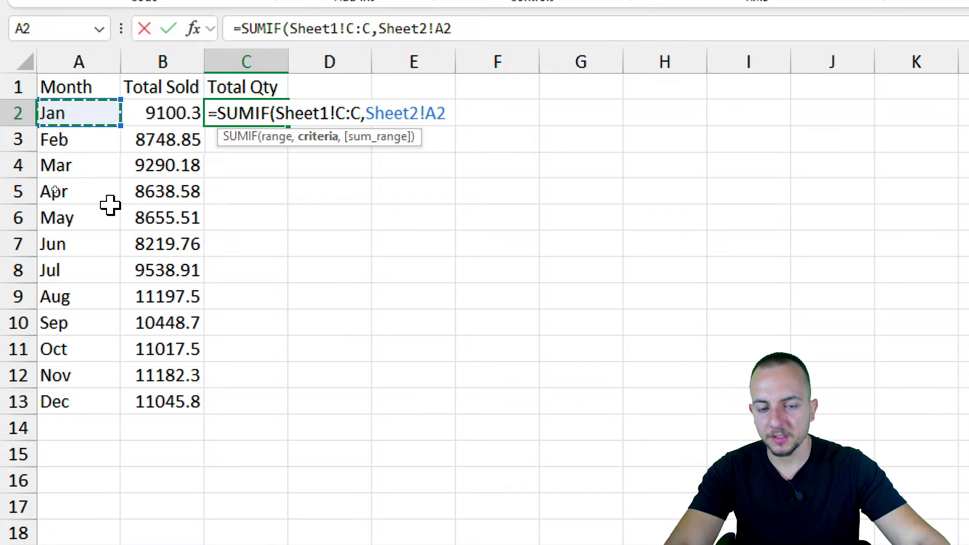
{"action": "type", "text": ","}
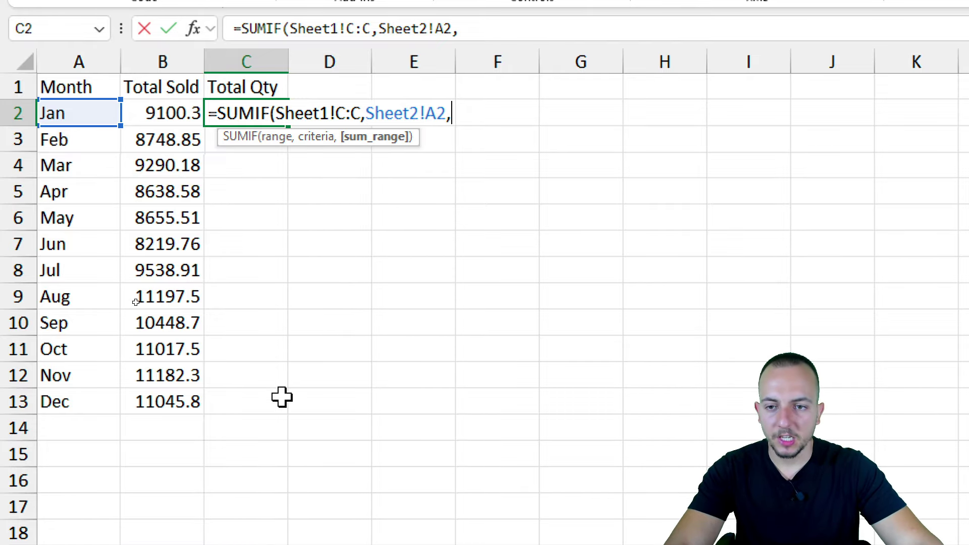
{"action": "left_click", "coordinate": [145, 504]}
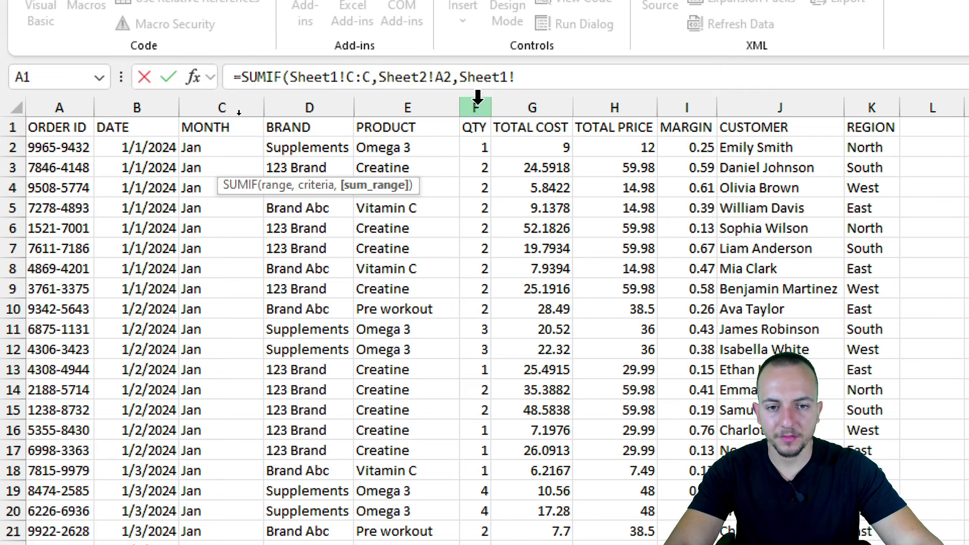
{"action": "left_click", "coordinate": [477, 98]}
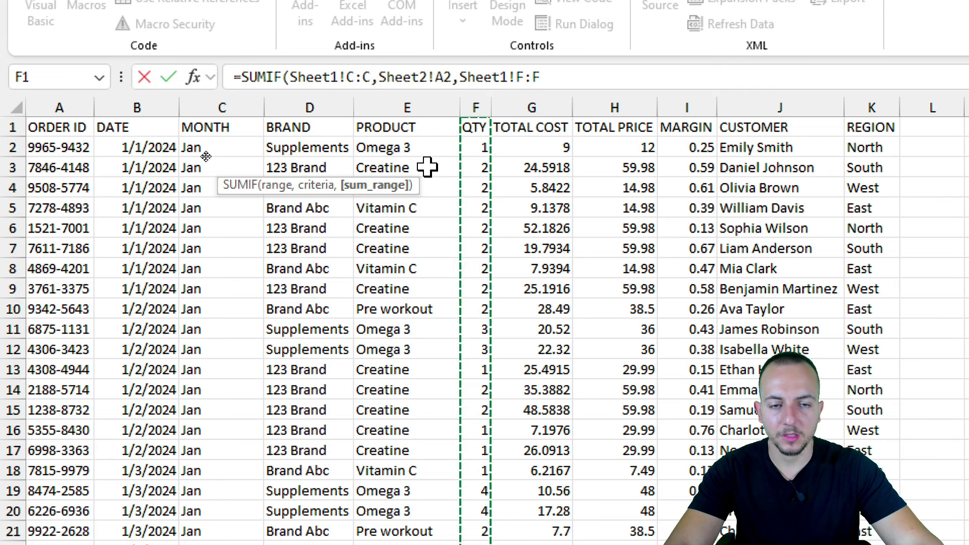
{"action": "key", "text": "Return"}
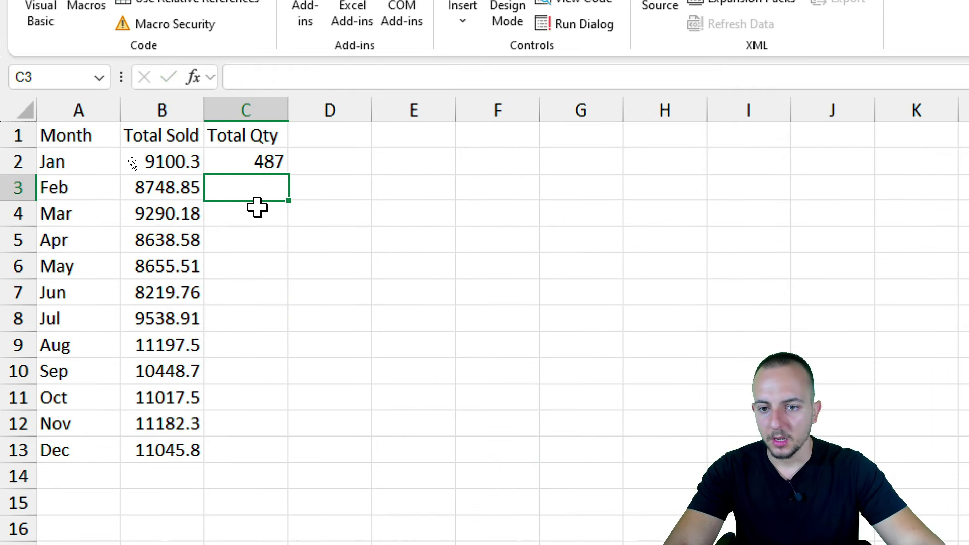
{"action": "left_click", "coordinate": [259, 157]}
{"action": "left_click_drag", "start_coordinate": [290, 175], "coordinate": [224, 454]}
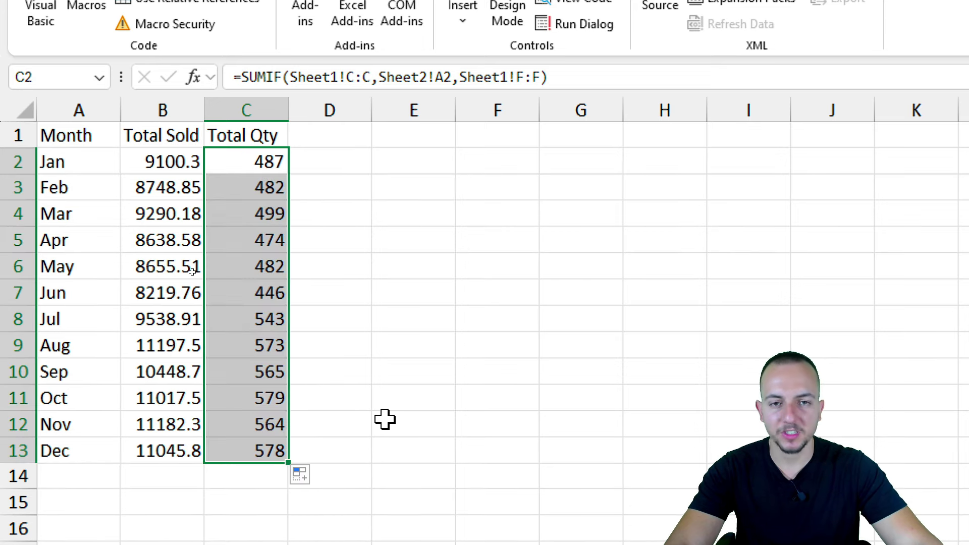
Step: Align the summary table A1:C13 to the middle vertically and to the center horizontally
{"action": "left_click_drag", "start_coordinate": [95, 135], "coordinate": [261, 454]}
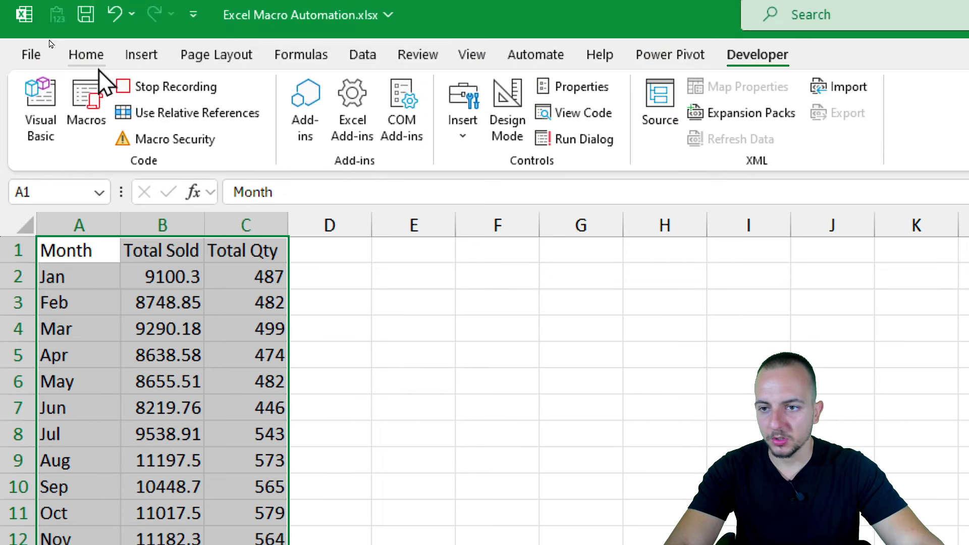
{"action": "left_click", "coordinate": [88, 55]}
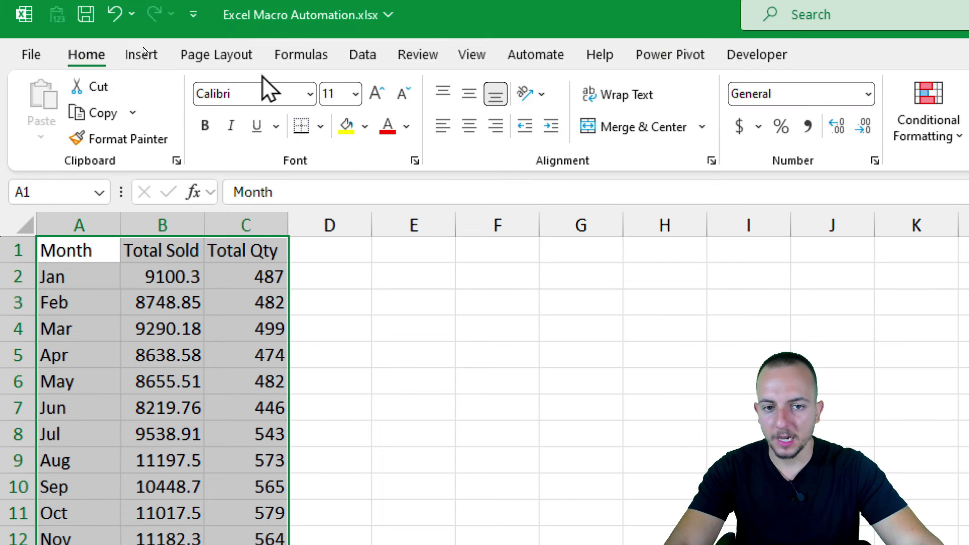
{"action": "left_click", "coordinate": [466, 96]}
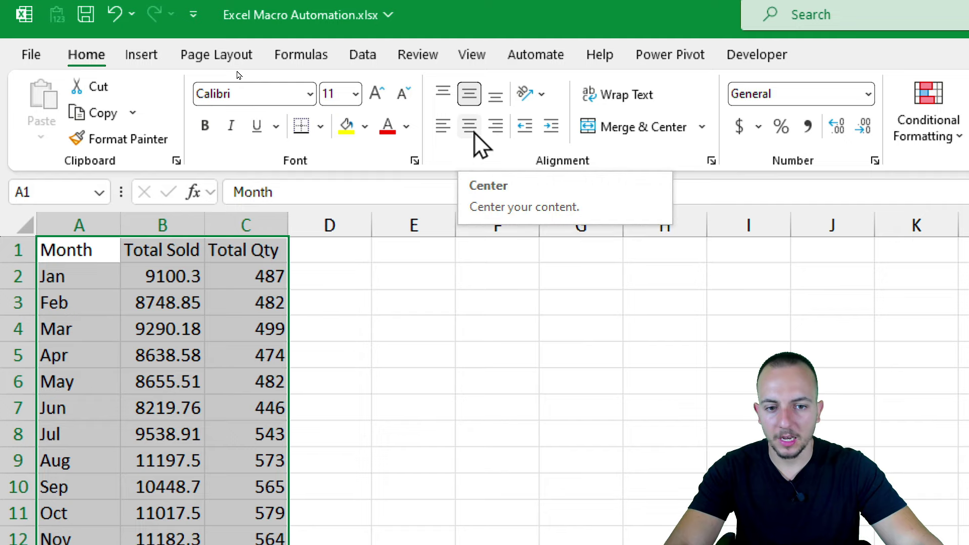
{"action": "left_click", "coordinate": [472, 131]}
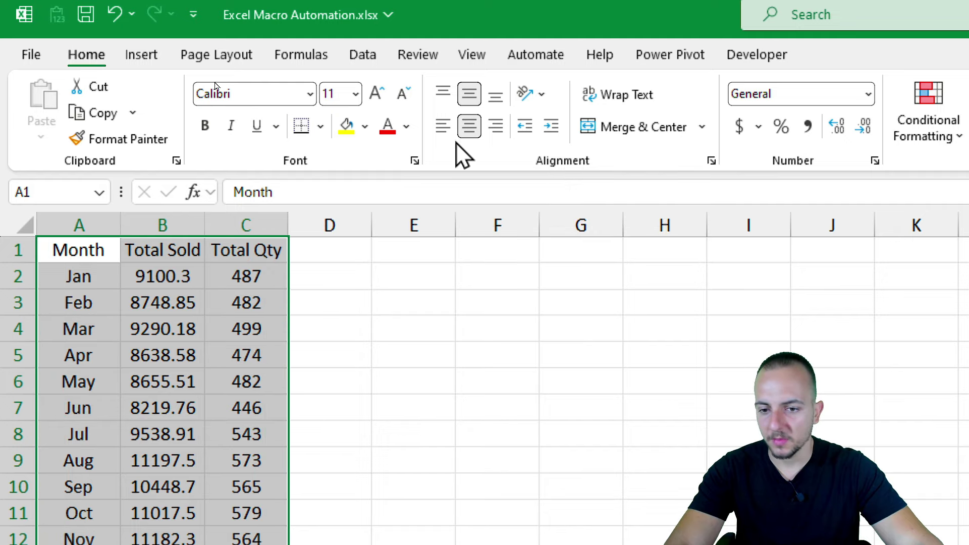
Step: Format the header row A1:C1 with bold white text on a dark grey fill
{"action": "left_click_drag", "start_coordinate": [102, 244], "coordinate": [240, 244]}
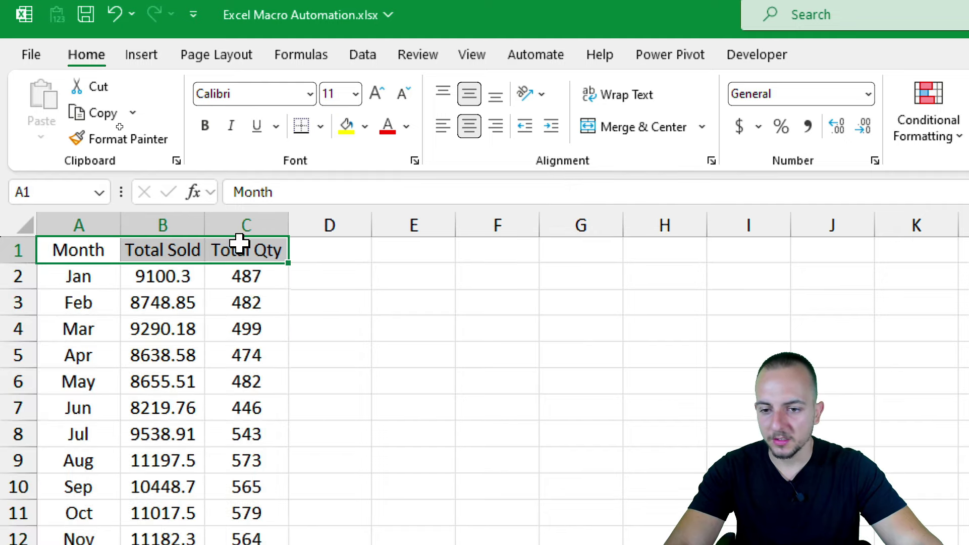
{"action": "left_click", "coordinate": [204, 126]}
{"action": "left_click", "coordinate": [359, 129]}
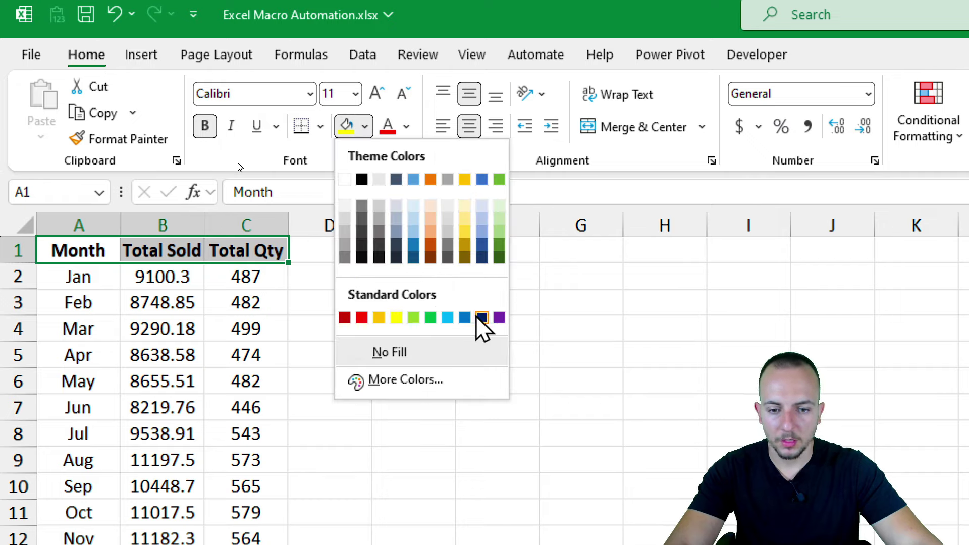
{"action": "left_click", "coordinate": [366, 230]}
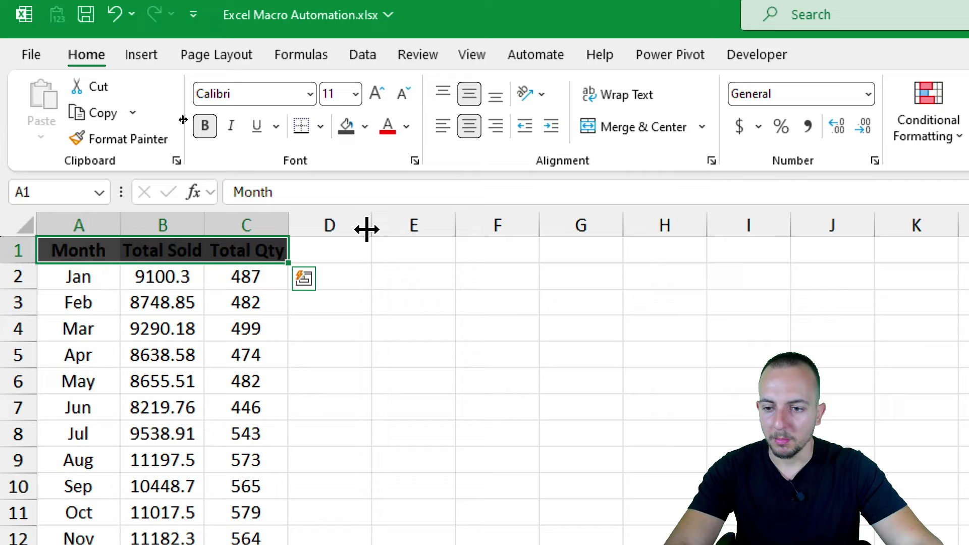
{"action": "left_click", "coordinate": [406, 126]}
{"action": "left_click", "coordinate": [396, 211]}
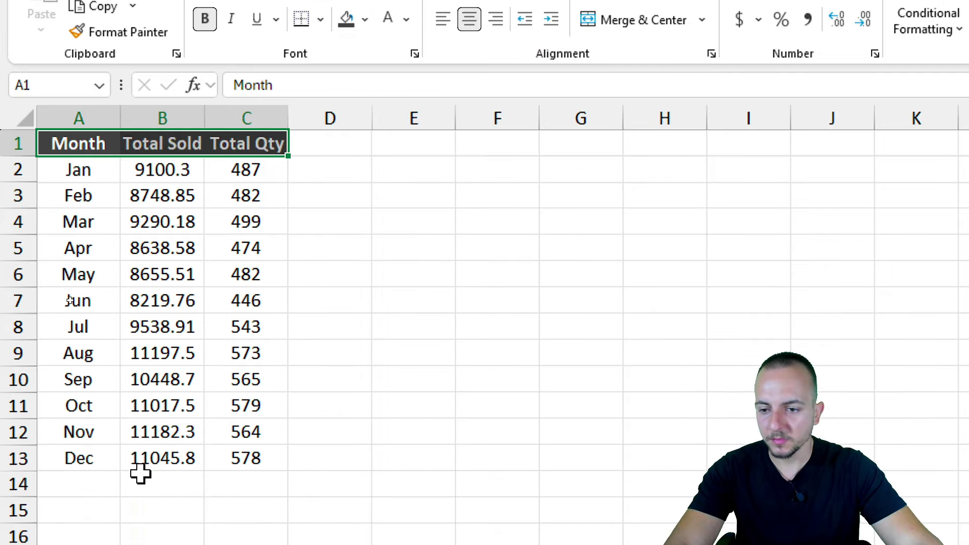
Step: Left-align the month names in A2:A13 and apply the Accounting number format in dollars to the totals in B2:B13
{"action": "left_click_drag", "start_coordinate": [101, 285], "coordinate": [99, 294]}
{"action": "left_click_drag", "start_coordinate": [100, 173], "coordinate": [86, 444]}
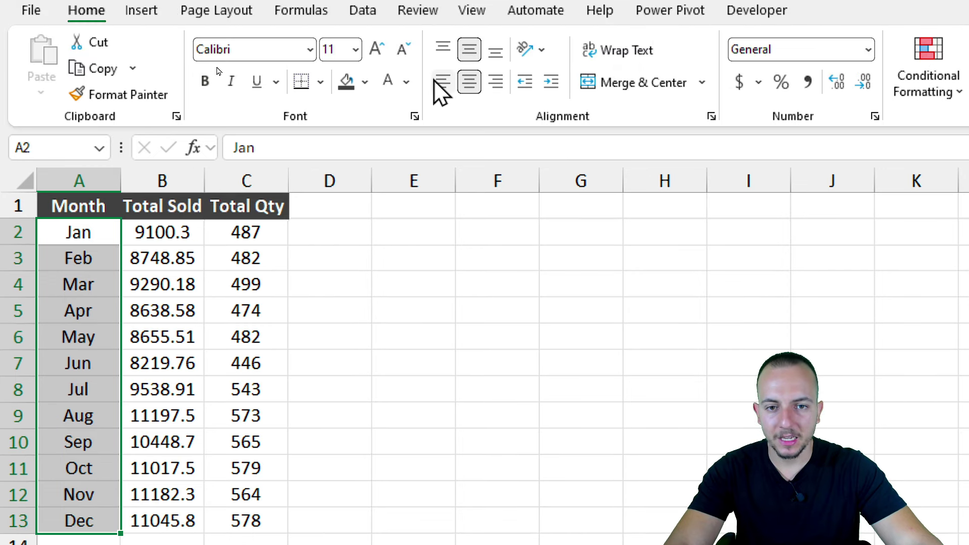
{"action": "left_click", "coordinate": [443, 89]}
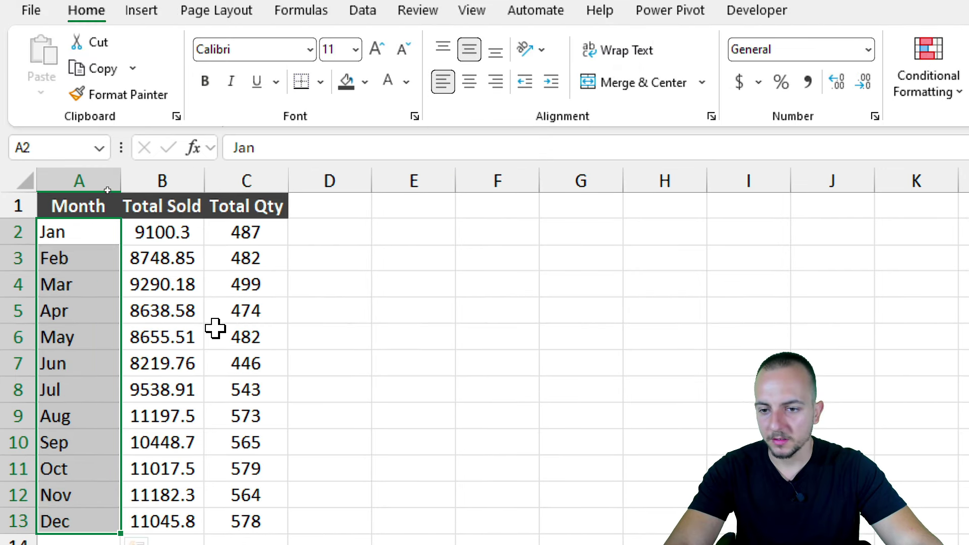
{"action": "left_click_drag", "start_coordinate": [195, 234], "coordinate": [169, 509]}
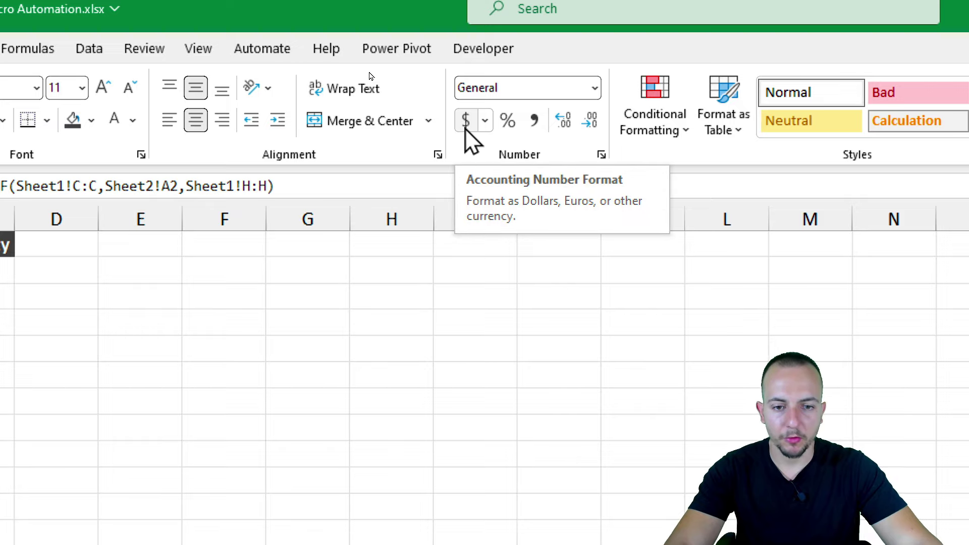
{"action": "left_click", "coordinate": [466, 121]}
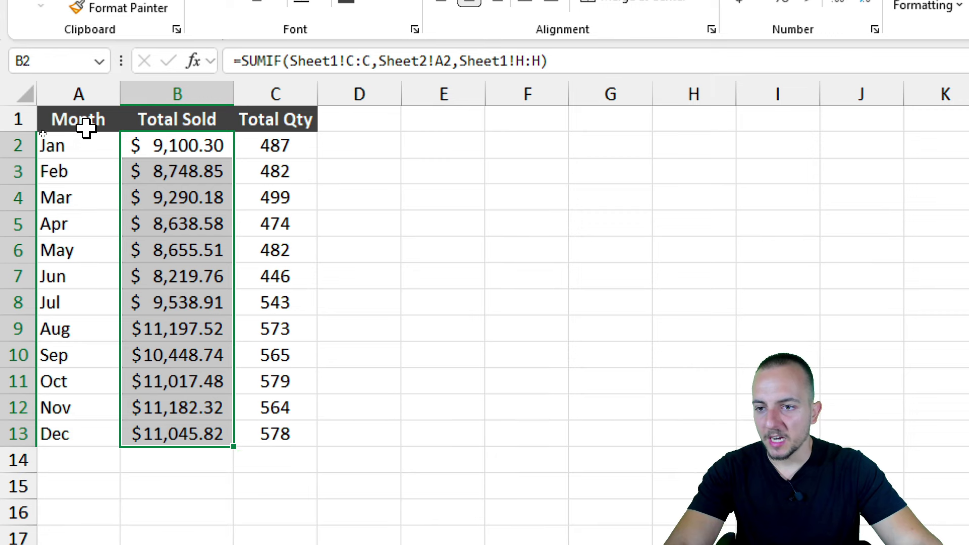
Step: Widen columns A to C together to the same, slightly larger width
{"action": "mouse_move", "coordinate": [82, 125]}
{"action": "left_mouse_down"}
{"action": "mouse_move", "coordinate": [164, 127]}
{"action": "mouse_move", "coordinate": [254, 84]}
{"action": "mouse_move", "coordinate": [209, 101]}
{"action": "mouse_move", "coordinate": [235, 57]}
{"action": "left_mouse_up"}
{"action": "left_click_drag", "start_coordinate": [302, 134], "coordinate": [166, 138]}
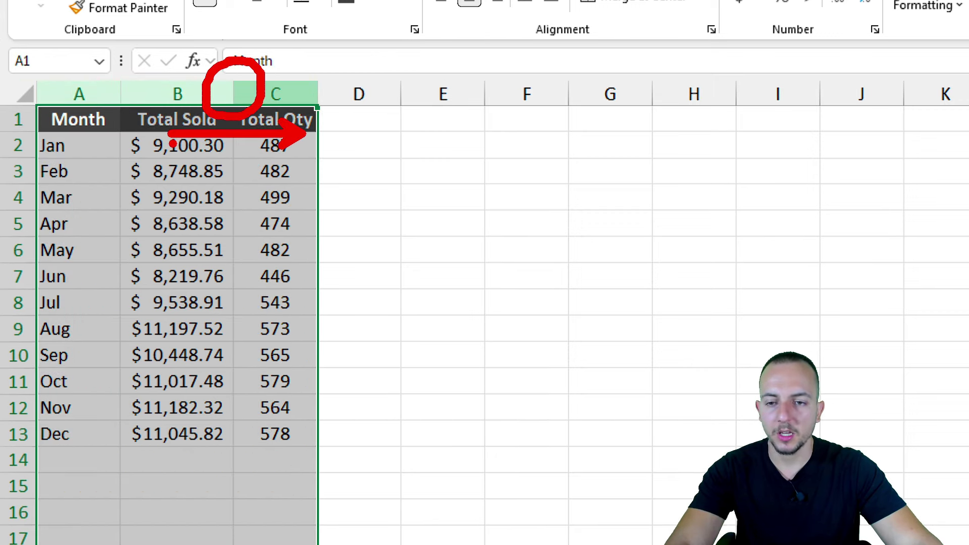
{"action": "key", "text": "Escape"}
{"action": "left_click_drag", "start_coordinate": [229, 101], "coordinate": [236, 101]}
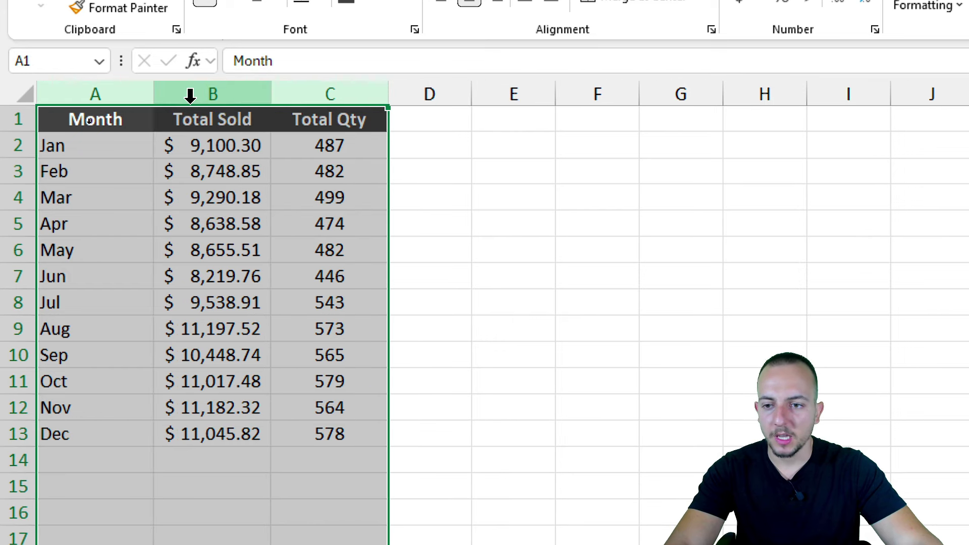
{"action": "left_click", "coordinate": [113, 124]}
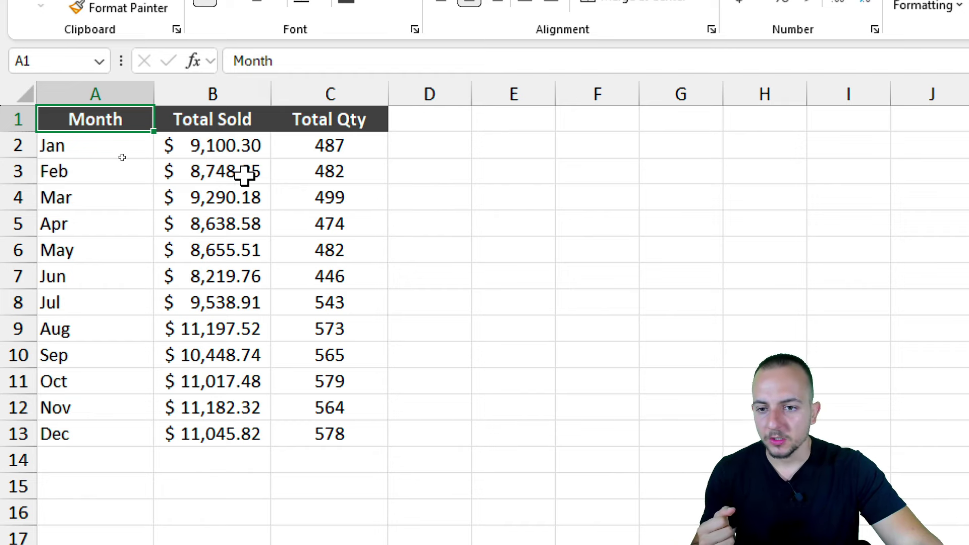
Step: Apply the Green - Yellow - Red Color Scale conditional formatting to the Total Sold values in B2:B13
{"action": "left_click_drag", "start_coordinate": [233, 146], "coordinate": [240, 429]}
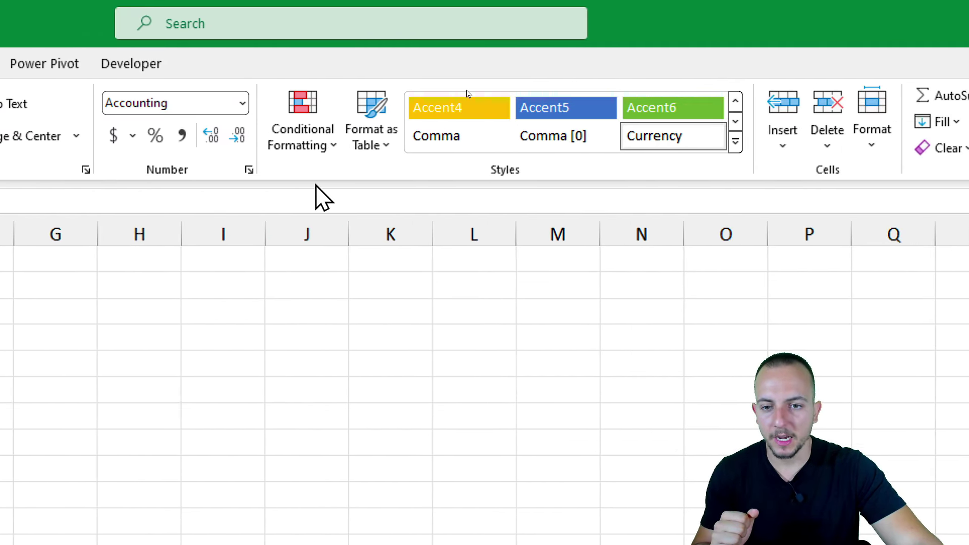
{"action": "left_click", "coordinate": [309, 151]}
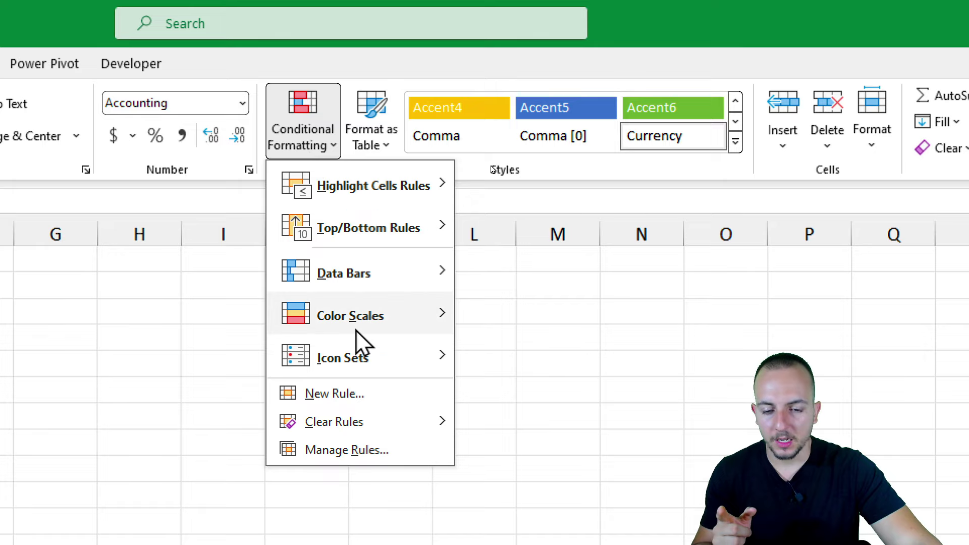
{"action": "mouse_move", "coordinate": [356, 331]}
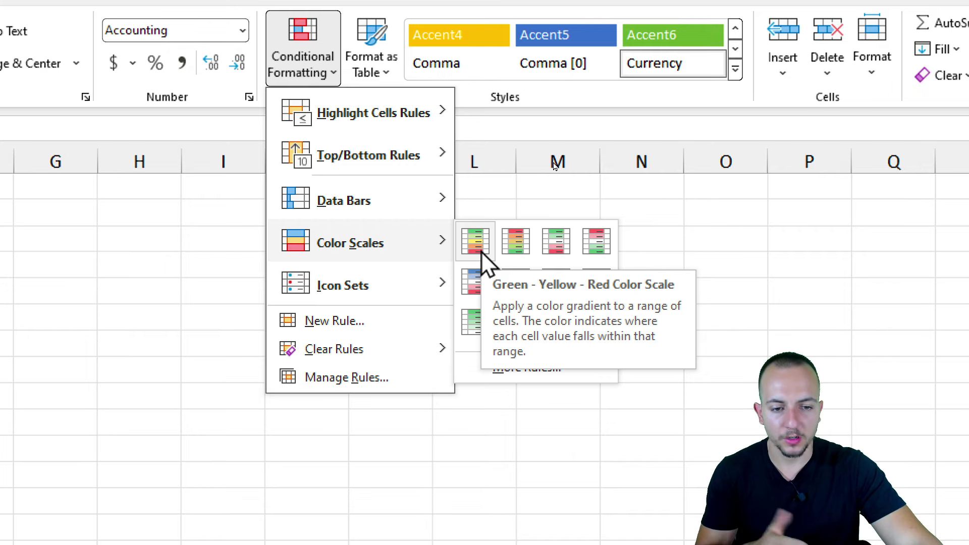
{"action": "left_click", "coordinate": [480, 250]}
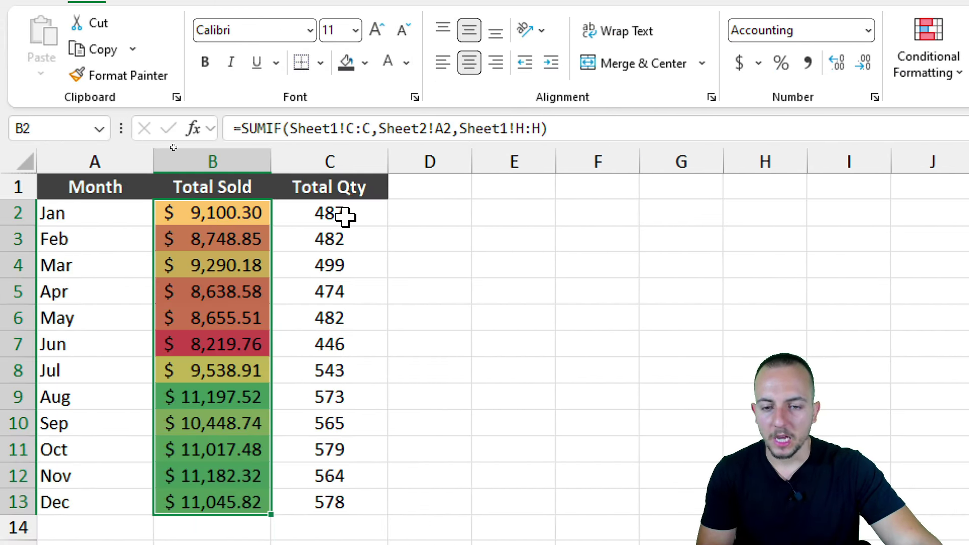
Step: Apply the directional icon set with green triangle, yellow dash and red triangle to the Total Qty values in C2:C13
{"action": "left_click_drag", "start_coordinate": [347, 216], "coordinate": [323, 500]}
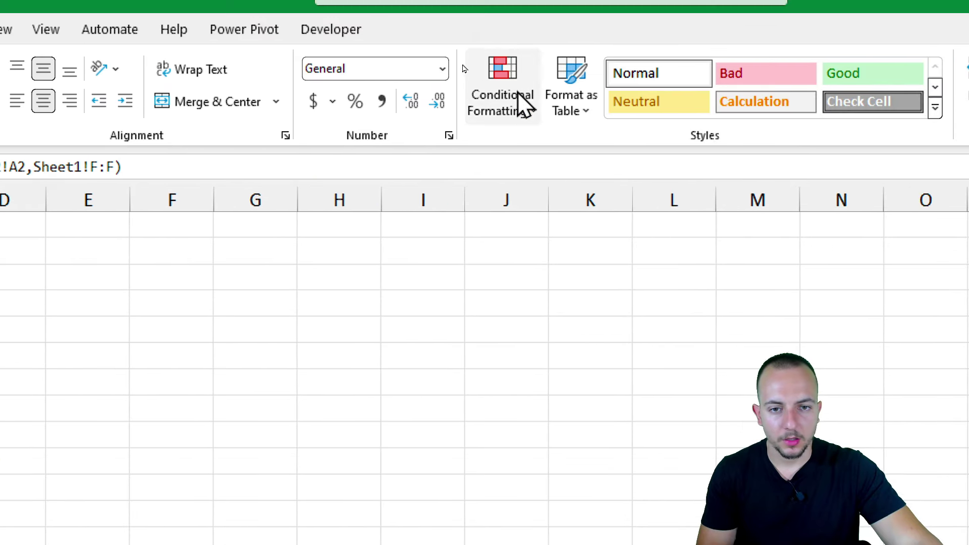
{"action": "left_click", "coordinate": [931, 48]}
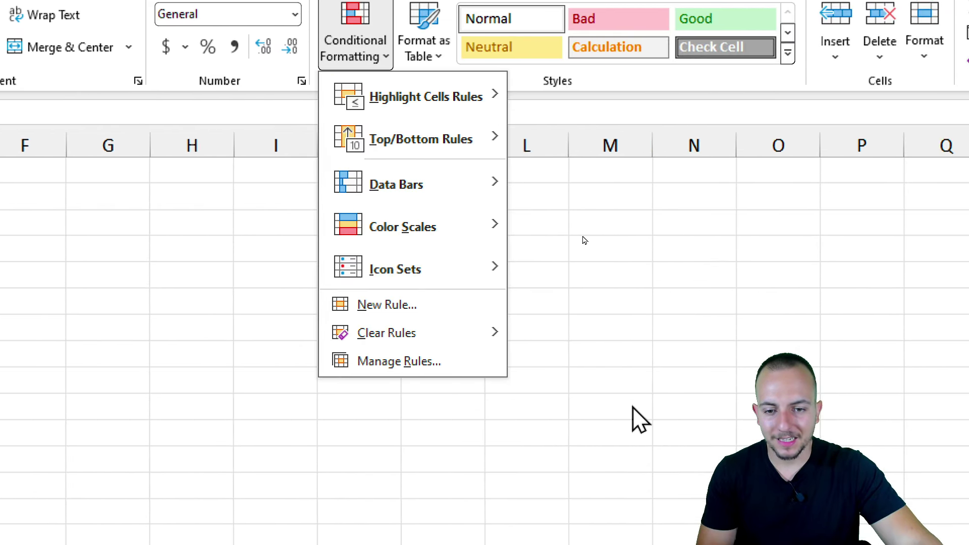
{"action": "mouse_move", "coordinate": [467, 331]}
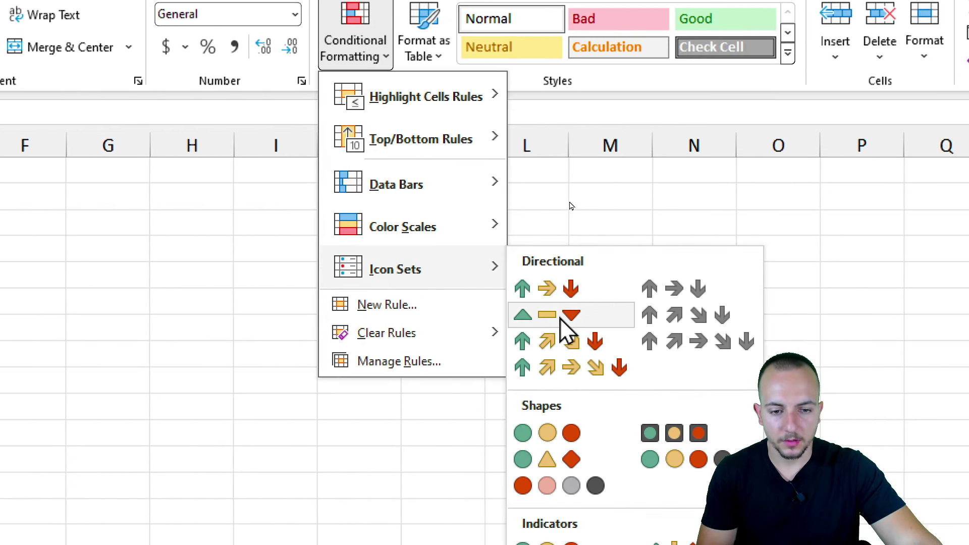
{"action": "left_click", "coordinate": [566, 317]}
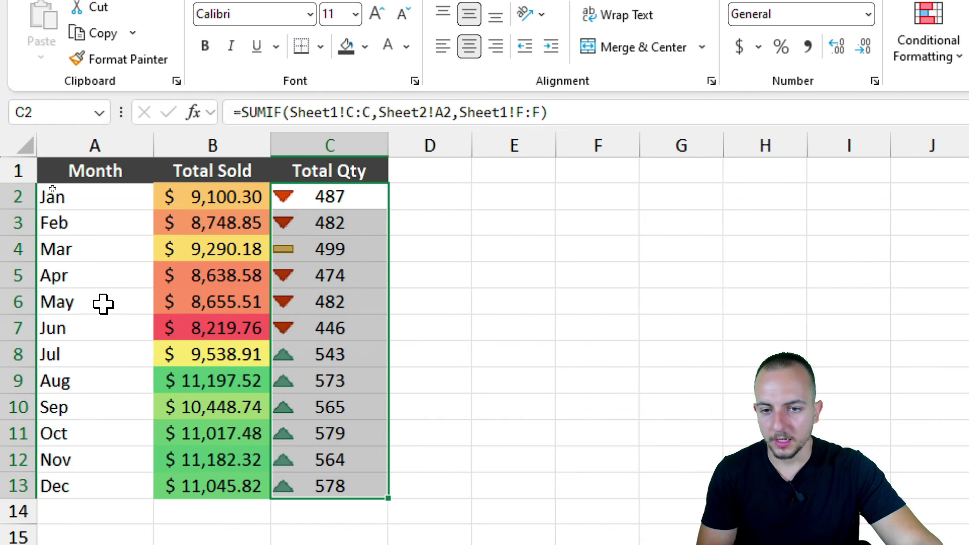
Step: Copy the Month header and the first month cell in A1:A2 to E1 to start a second table
{"action": "left_click", "coordinate": [138, 177]}
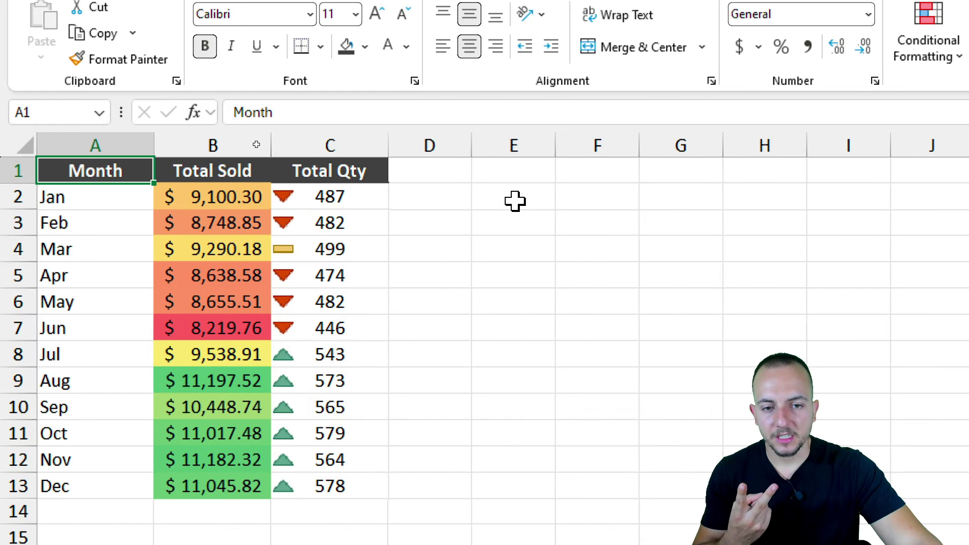
{"action": "left_click", "coordinate": [513, 177]}
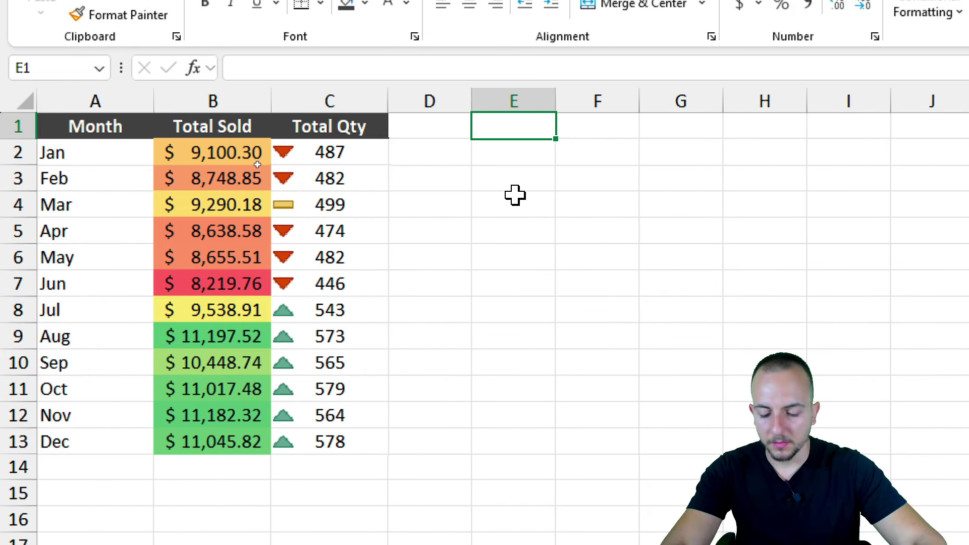
{"action": "left_click_drag", "start_coordinate": [82, 128], "coordinate": [99, 149]}
{"action": "key", "text": "ctrl+c"}
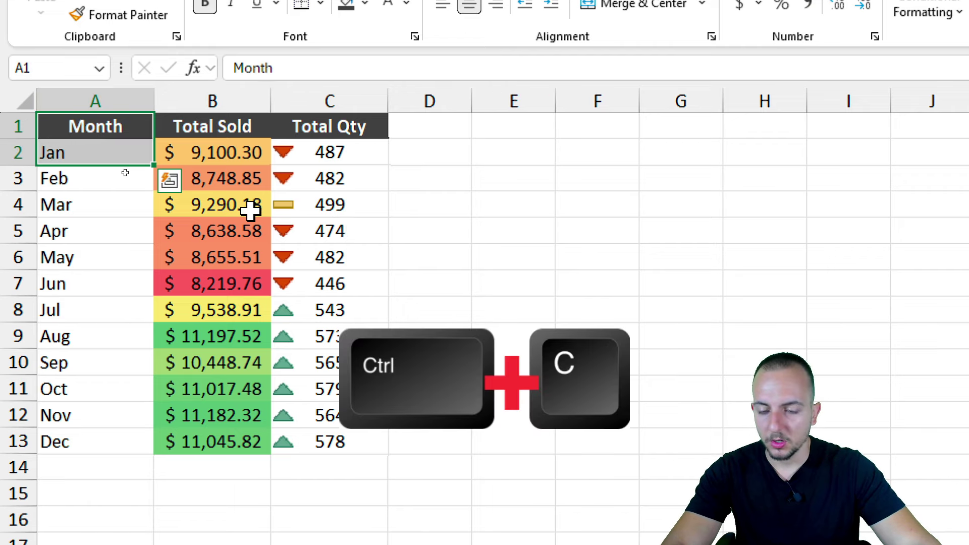
{"action": "left_click", "coordinate": [531, 99]}
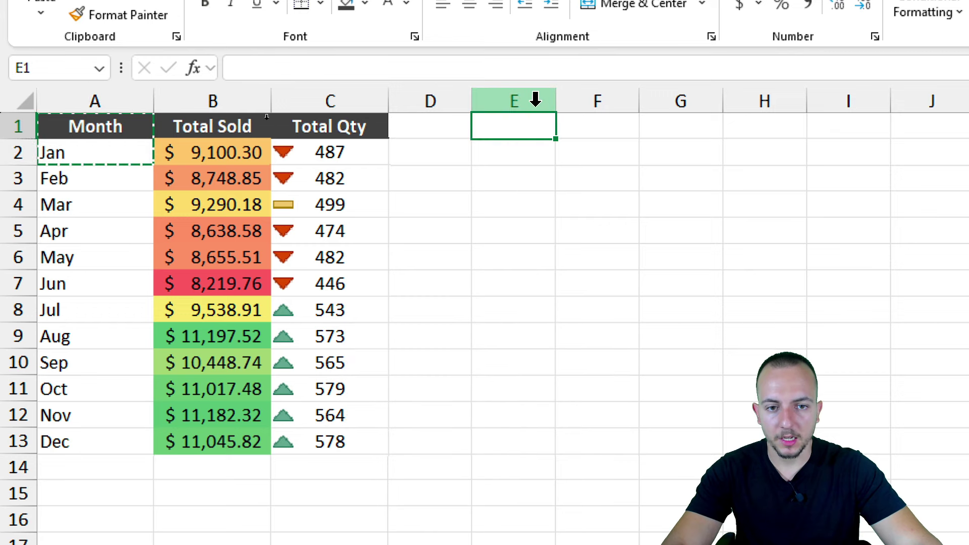
{"action": "left_click", "coordinate": [522, 128]}
{"action": "key", "text": "ctrl+v"}
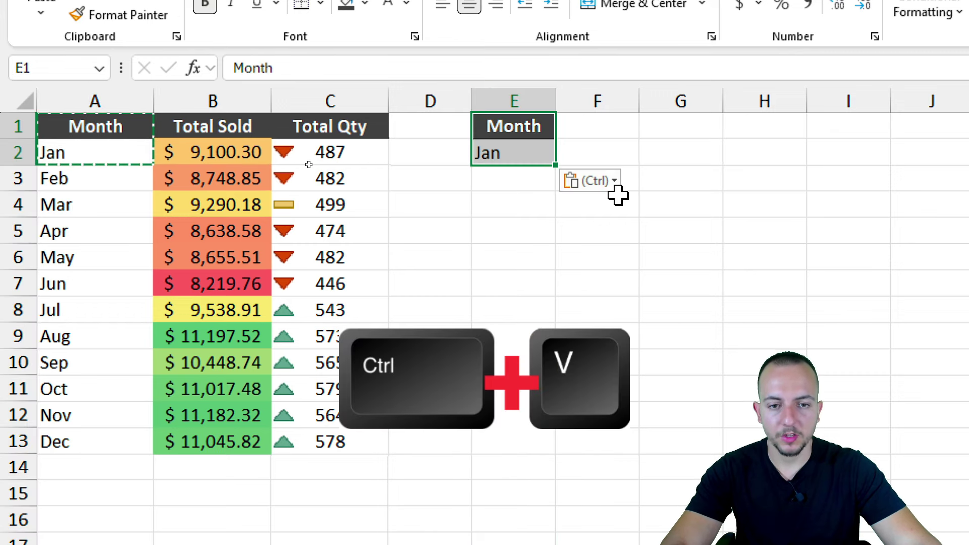
Step: Change the header in E1 to Region and list South, North, East and West in E2:E5
{"action": "left_click", "coordinate": [552, 130]}
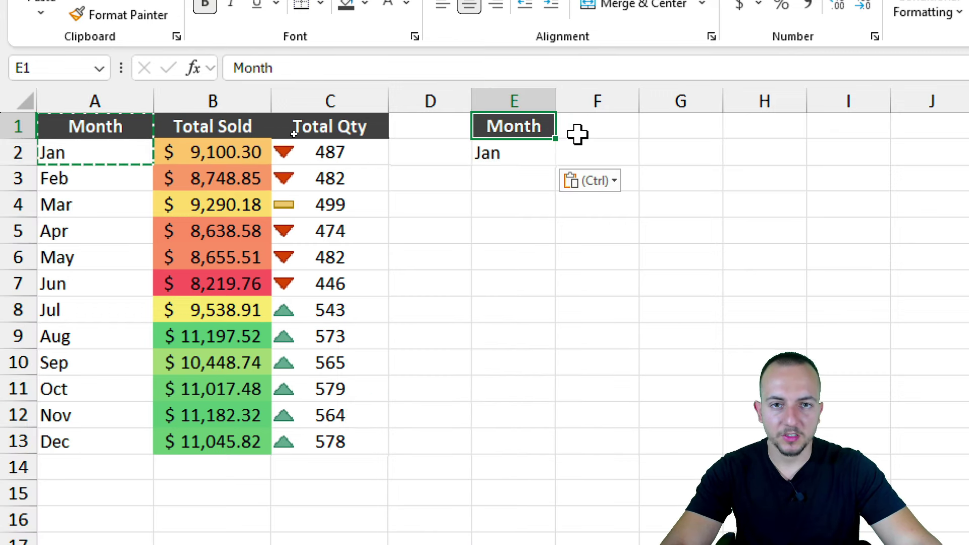
{"action": "type", "text": "Region"}
{"action": "key", "text": "Return"}
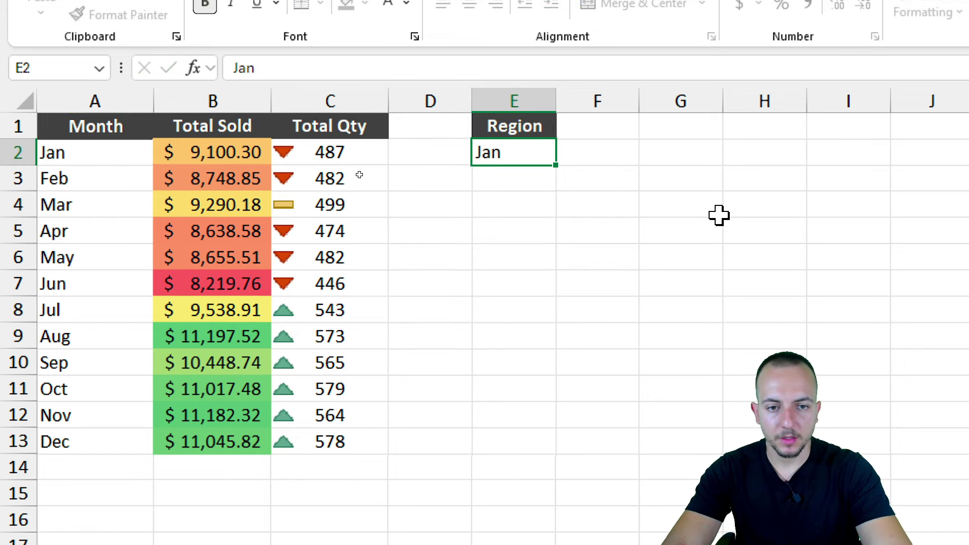
{"action": "type", "text": "South"}
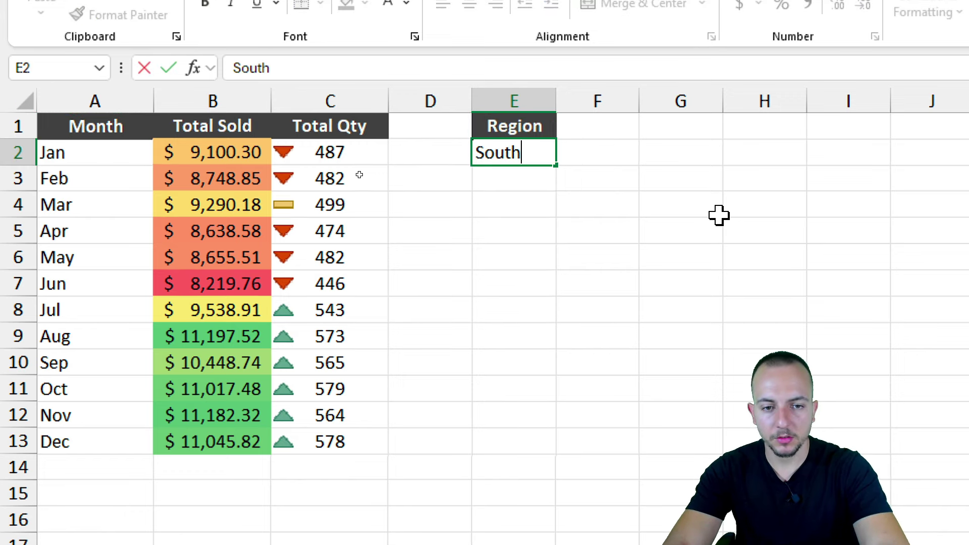
{"action": "key", "text": "Return"}
{"action": "type", "text": "North"}
{"action": "key", "text": "Return"}
{"action": "type", "text": "E"}
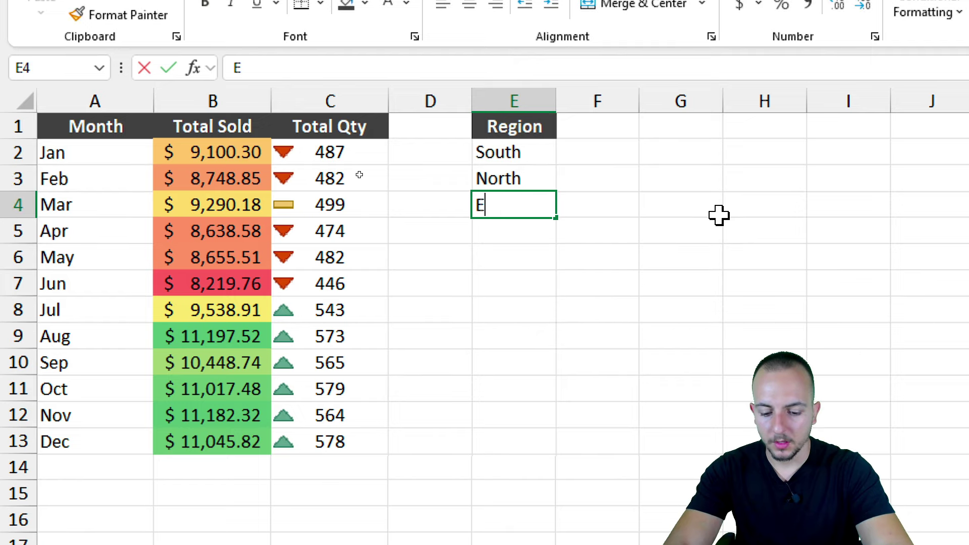
{"action": "type", "text": "ast"}
{"action": "key", "text": "Return"}
{"action": "type", "text": "West"}
{"action": "key", "text": "Return"}
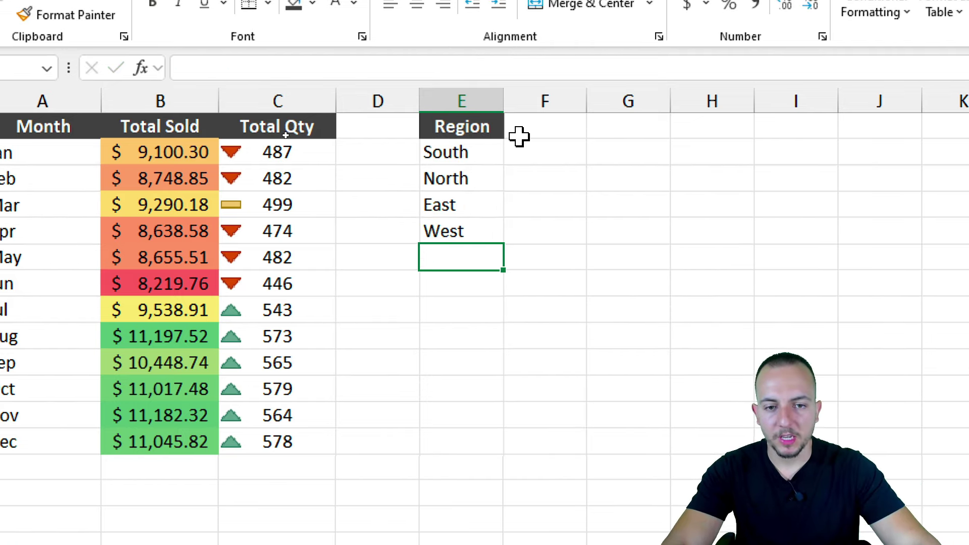
Step: Copy the Total Sold header from B1 to F1 beside the Region header
{"action": "left_click_drag", "start_coordinate": [518, 136], "coordinate": [563, 192]}
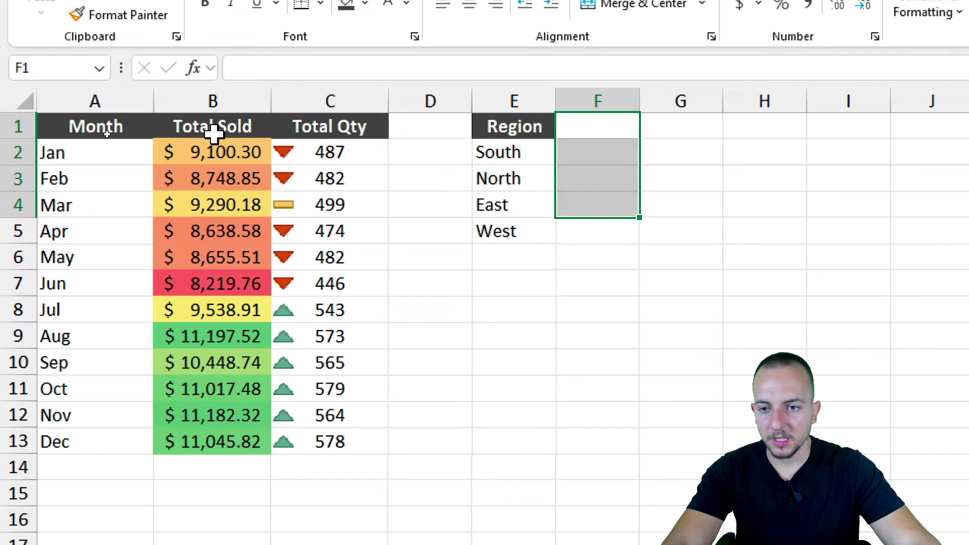
{"action": "left_click", "coordinate": [169, 127]}
{"action": "key", "text": "ctrl+c"}
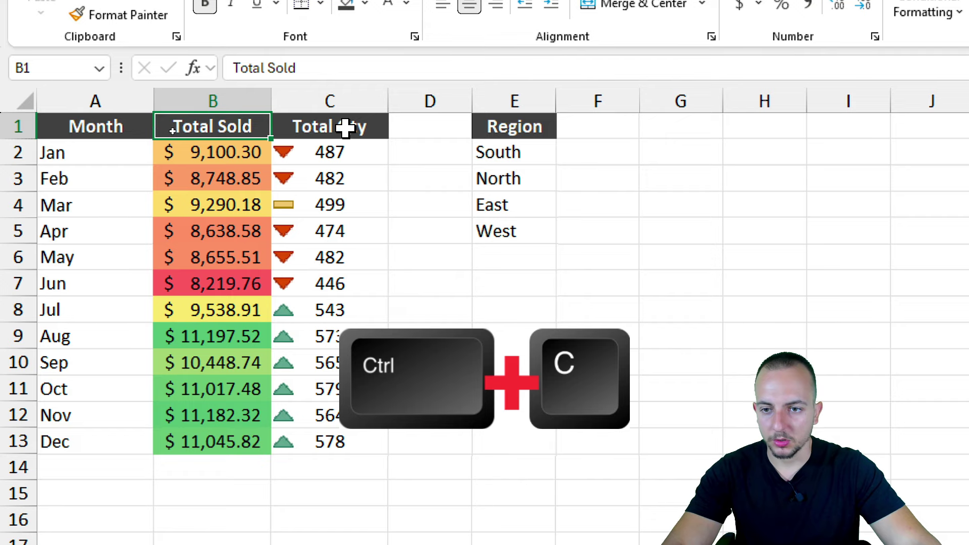
{"action": "left_click", "coordinate": [625, 133]}
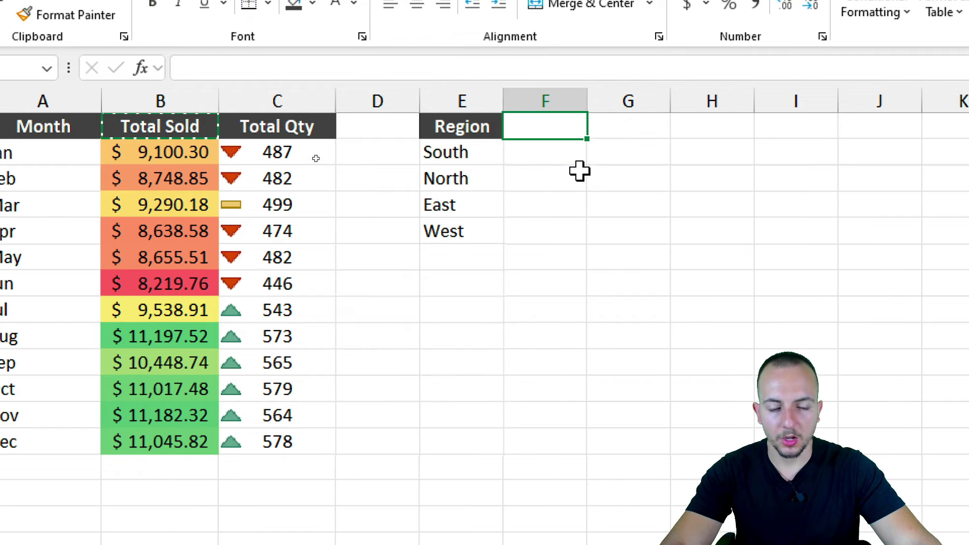
{"action": "key", "text": "ctrl+v"}
Step: Enter =SUMIF(Sheet1!K:K,Sheet2!E2,Sheet1!H:H) in F2 to total the sales for the South region
{"action": "key", "text": "Down"}
{"action": "type", "text": "="}
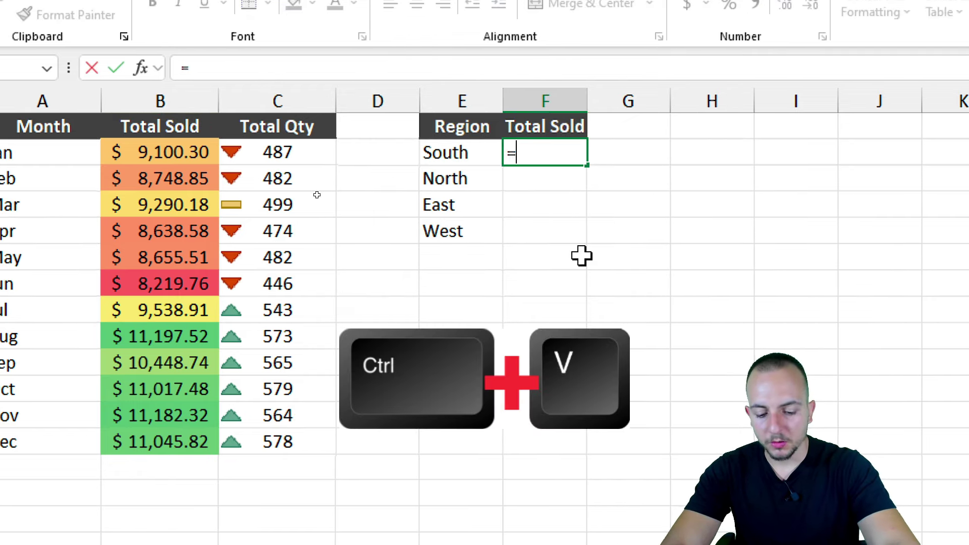
{"action": "type", "text": "sumif"}
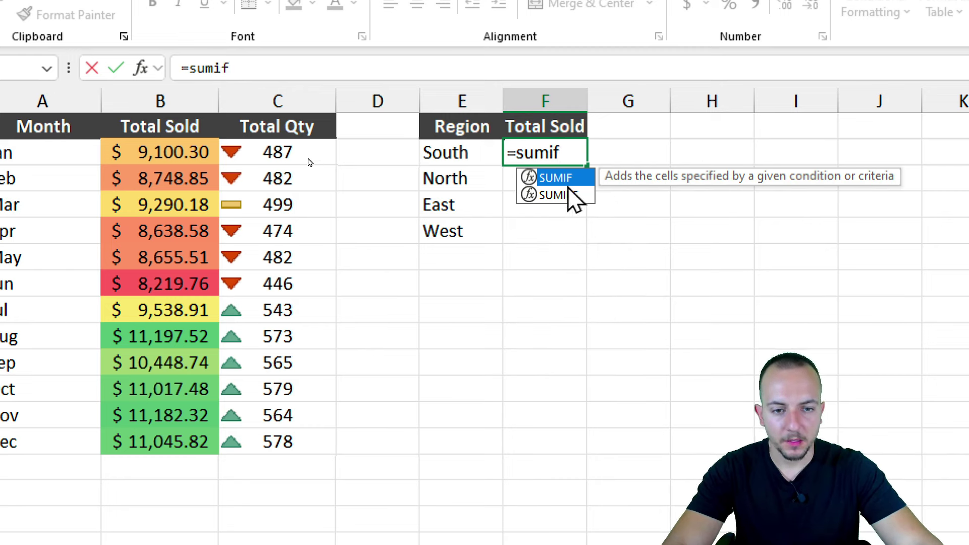
{"action": "double_click", "coordinate": [555, 177]}
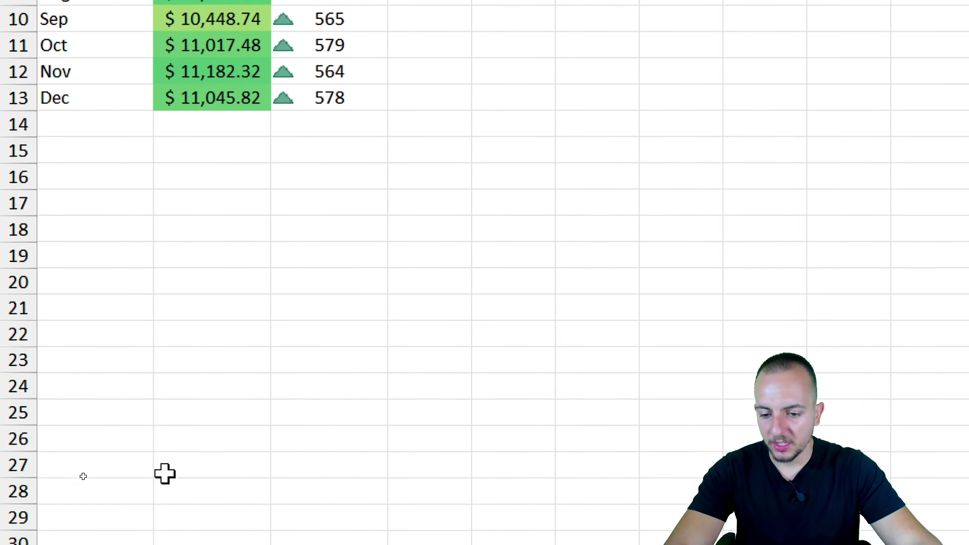
{"action": "left_click", "coordinate": [150, 506]}
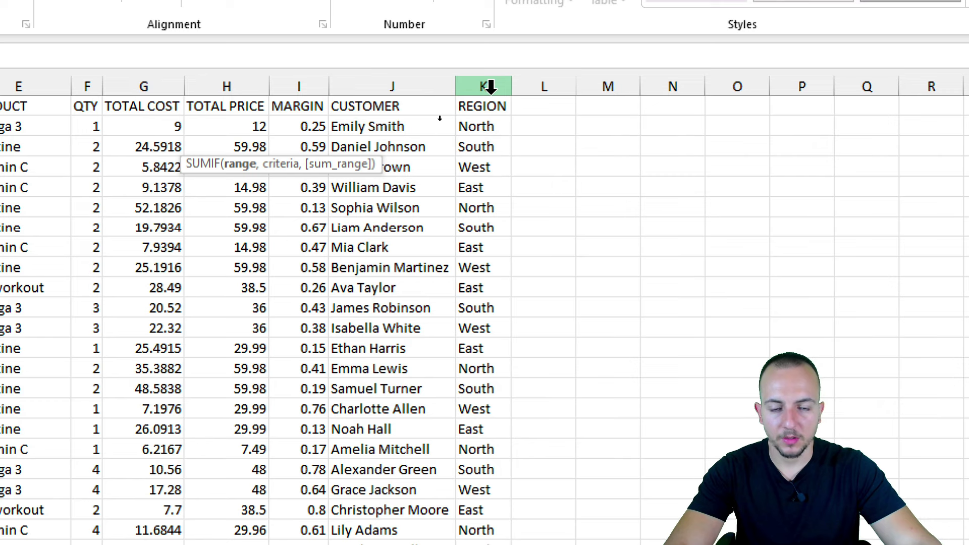
{"action": "left_click", "coordinate": [490, 86]}
{"action": "type", "text": ","}
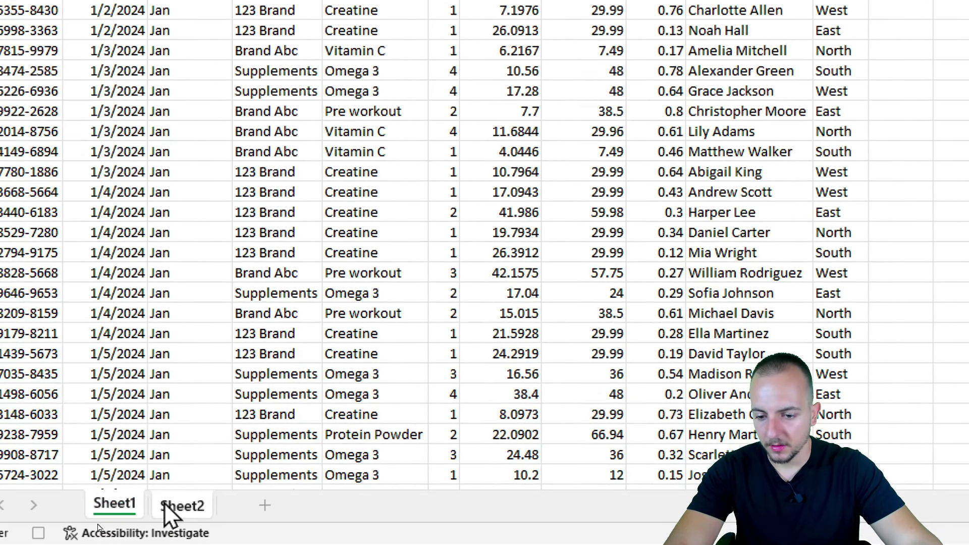
{"action": "left_click", "coordinate": [172, 507]}
{"action": "left_click", "coordinate": [462, 101]}
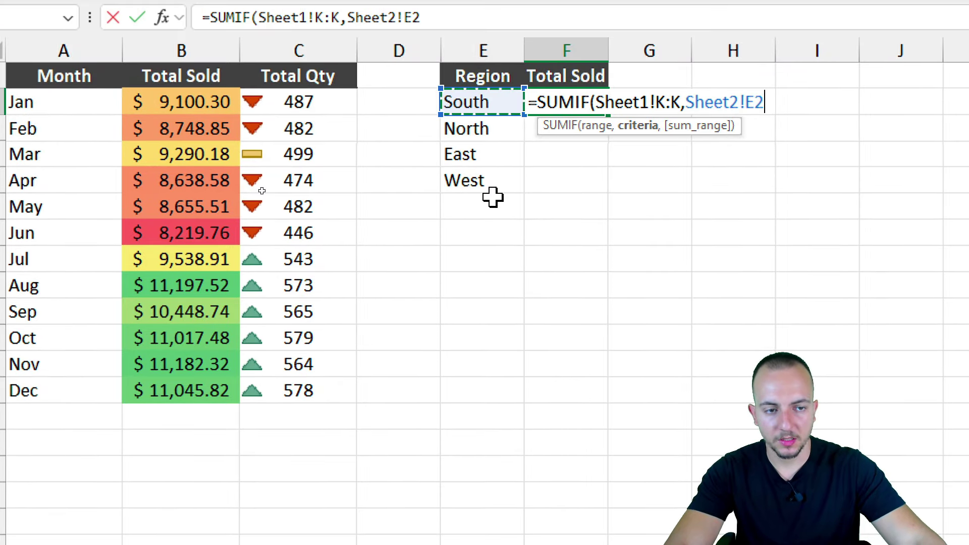
{"action": "type", "text": ","}
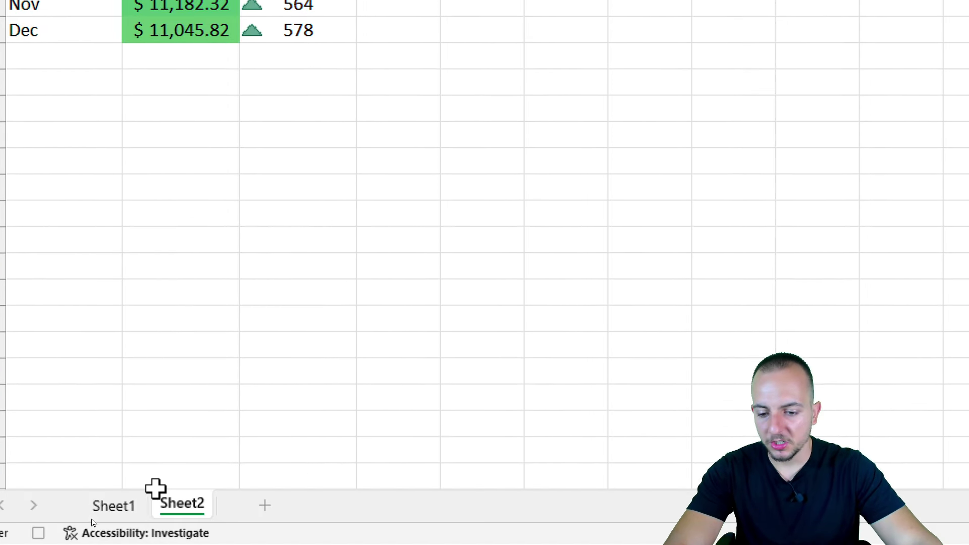
{"action": "left_click", "coordinate": [121, 504]}
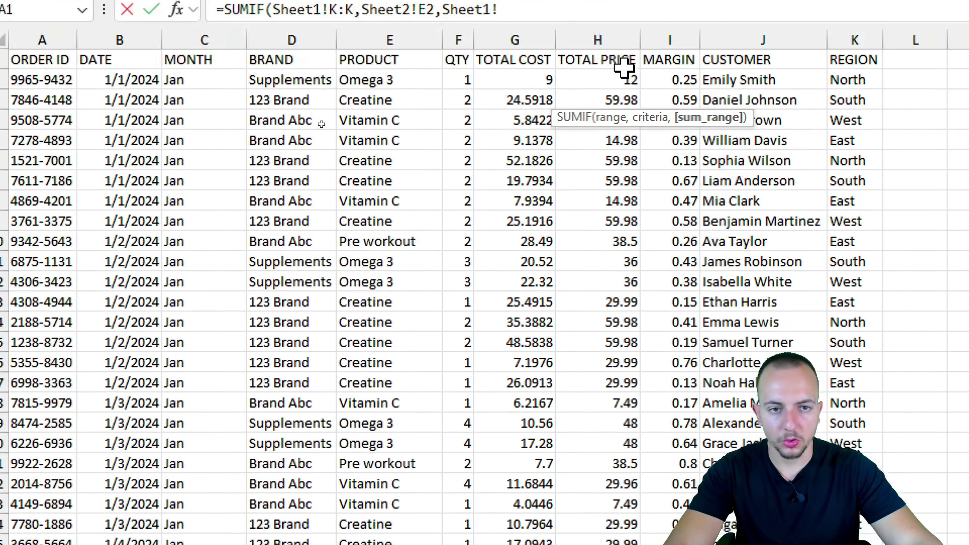
{"action": "left_click", "coordinate": [598, 40]}
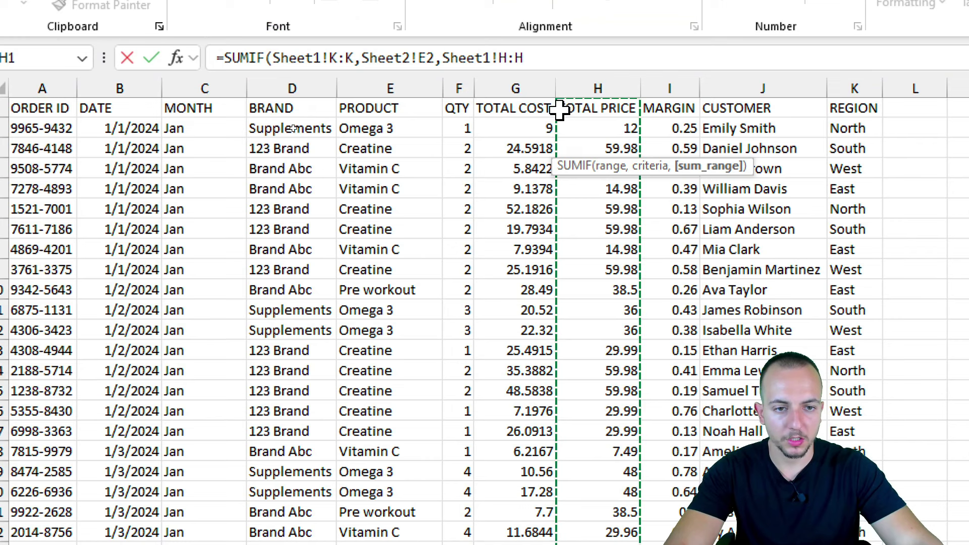
{"action": "key", "text": "Return"}
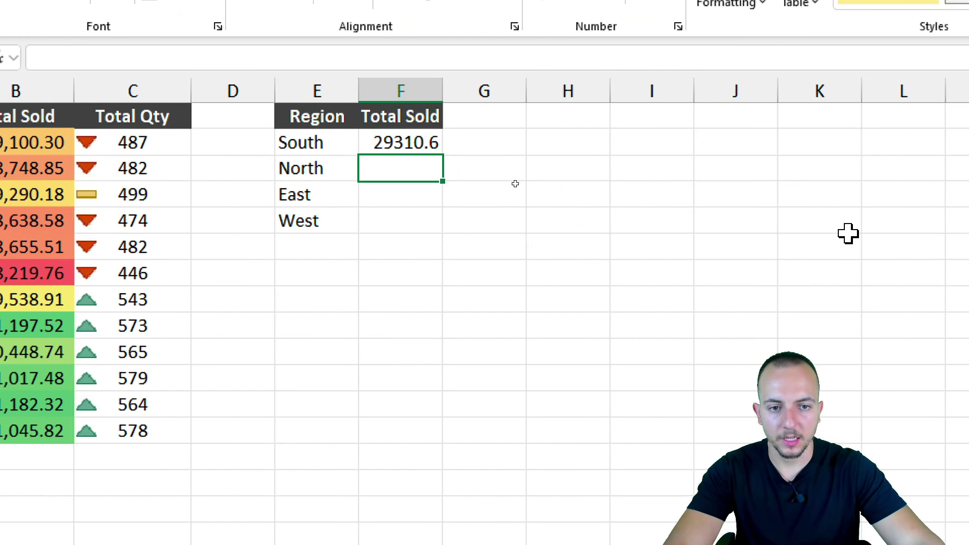
Step: Fill the F2 formula down to F5 and apply the Green - Yellow - Red Color Scale to F2:F5
{"action": "left_click", "coordinate": [415, 142]}
{"action": "left_click_drag", "start_coordinate": [444, 154], "coordinate": [406, 222]}
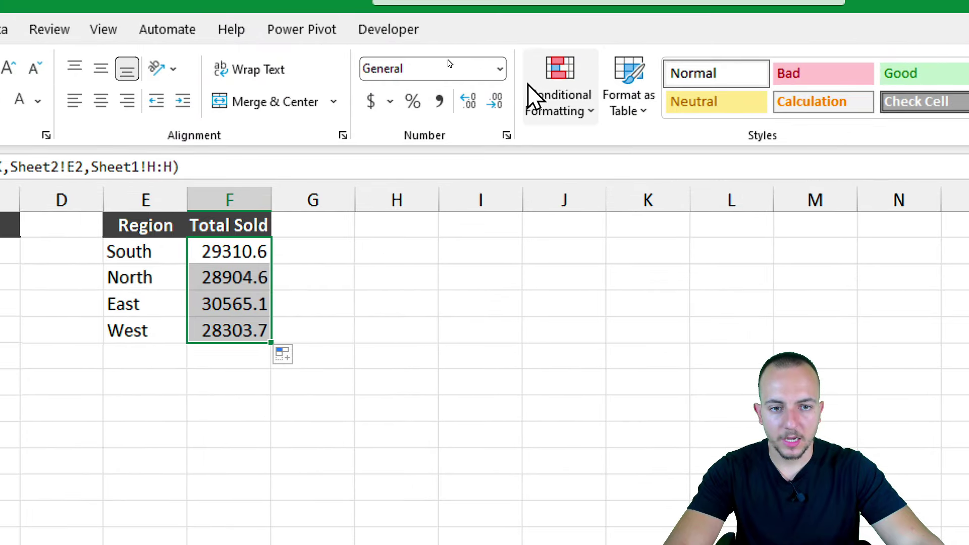
{"action": "left_click", "coordinate": [528, 84]}
{"action": "mouse_move", "coordinate": [676, 287]}
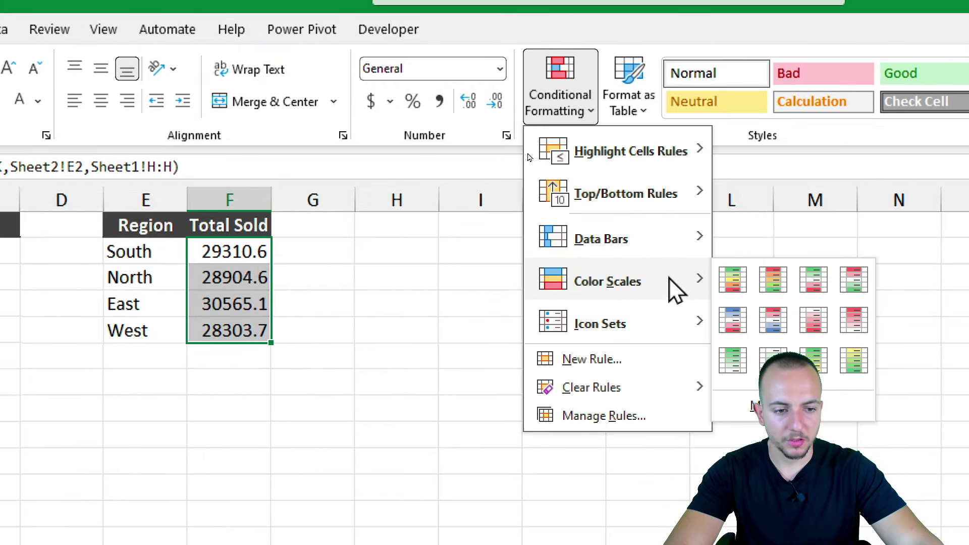
{"action": "left_click", "coordinate": [738, 273]}
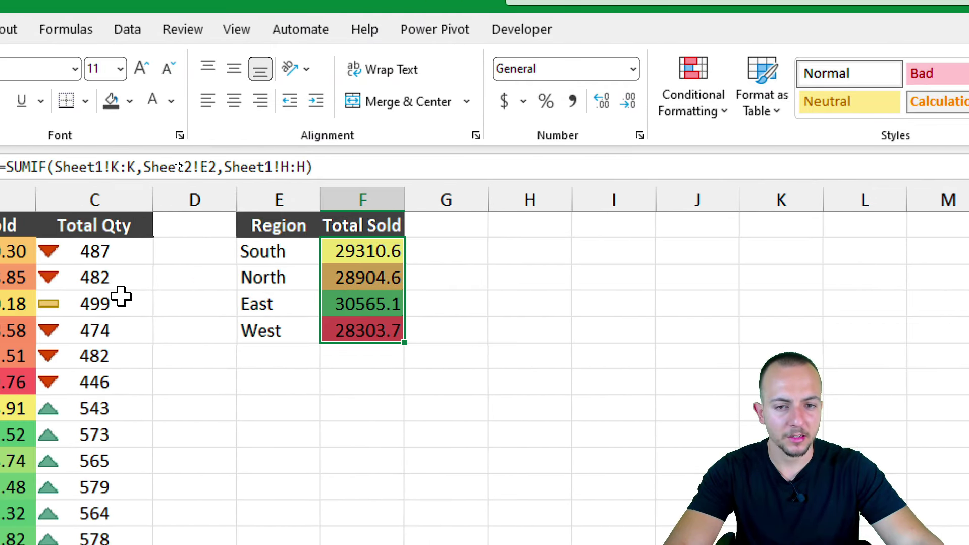
Step: Apply the Accounting number format in dollars to F2:F5 and widen columns E and F to the same width
{"action": "left_click", "coordinate": [503, 103]}
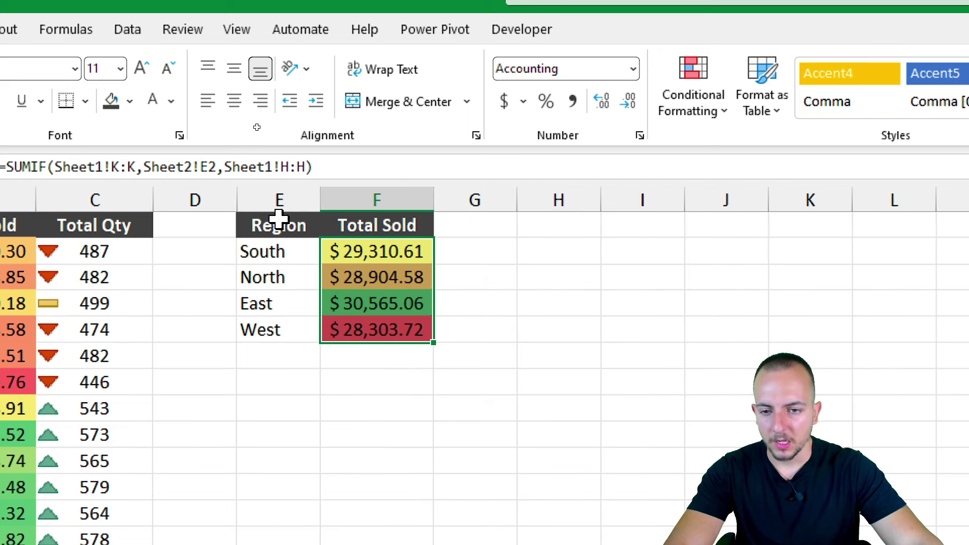
{"action": "left_click_drag", "start_coordinate": [285, 204], "coordinate": [364, 201]}
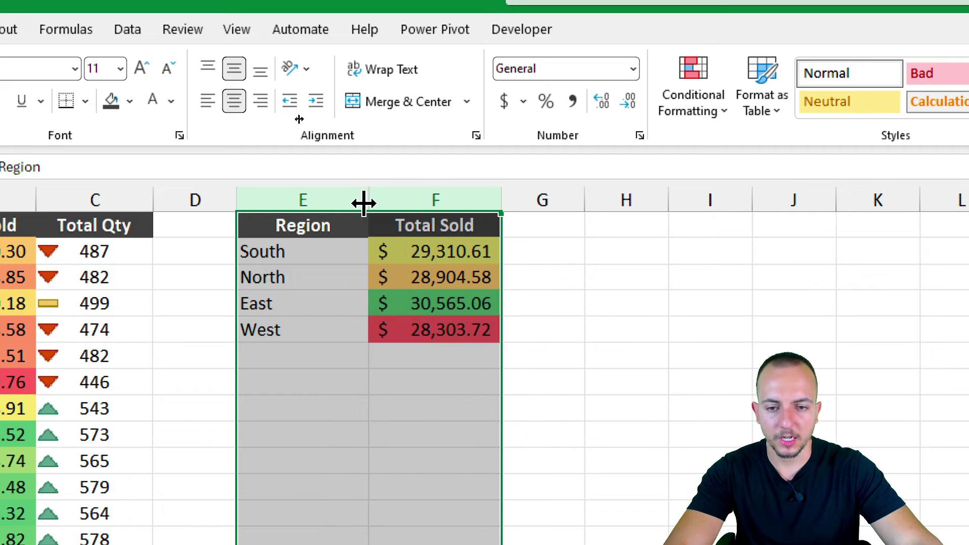
{"action": "left_click", "coordinate": [345, 222]}
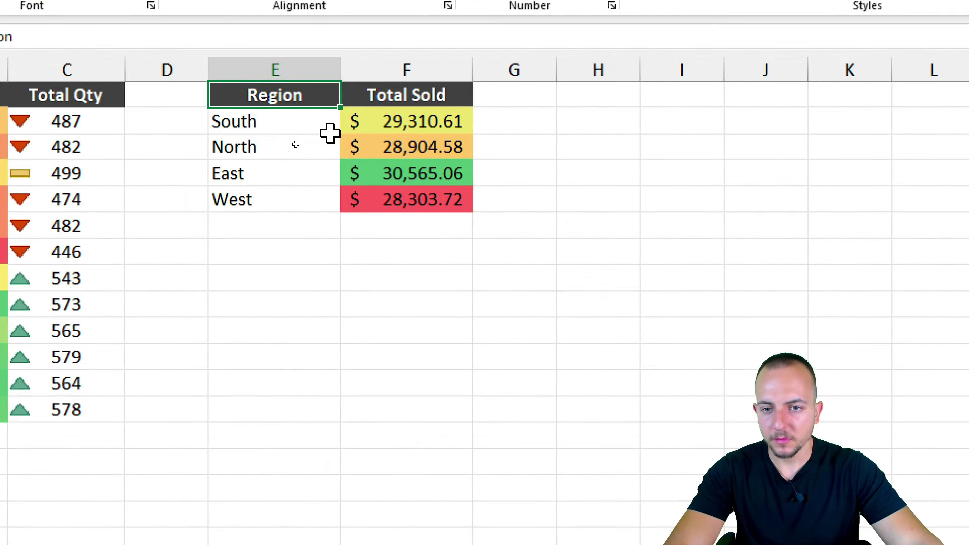
Step: Insert a doughnut chart based on the region table in E1:F5
{"action": "left_click_drag", "start_coordinate": [309, 97], "coordinate": [382, 197]}
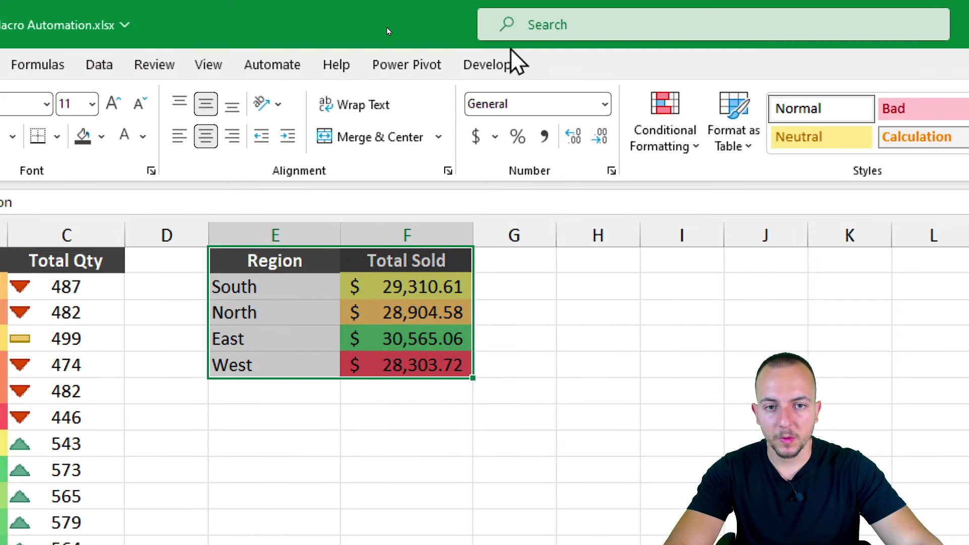
{"action": "left_click", "coordinate": [494, 66]}
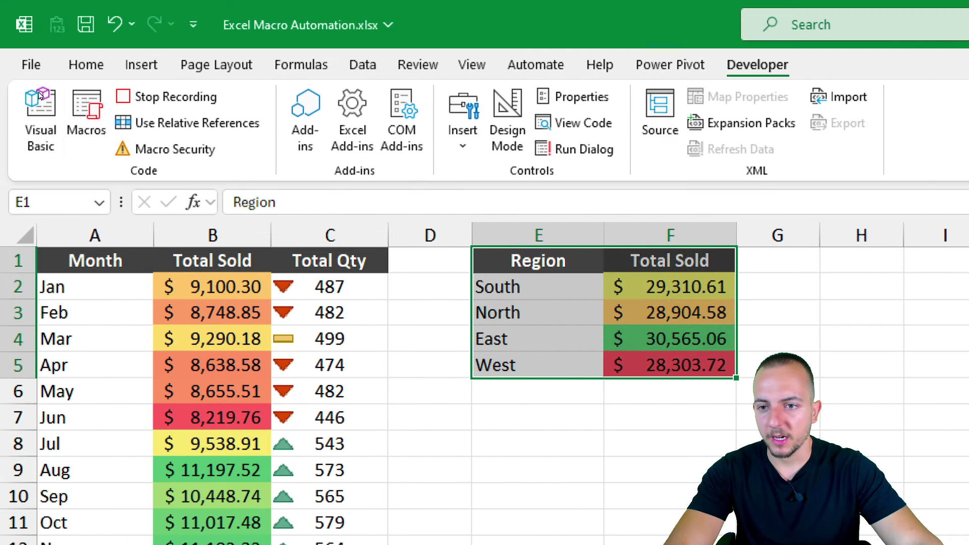
{"action": "left_click_drag", "start_coordinate": [111, 75], "coordinate": [235, 119]}
{"action": "left_click_drag", "start_coordinate": [367, 178], "coordinate": [255, 124]}
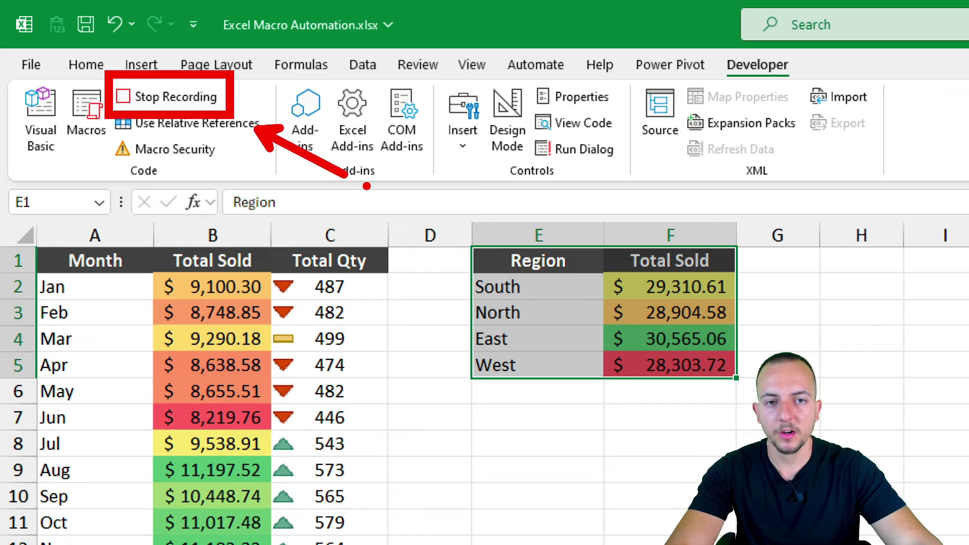
{"action": "key", "text": "Escape"}
{"action": "left_click", "coordinate": [146, 68]}
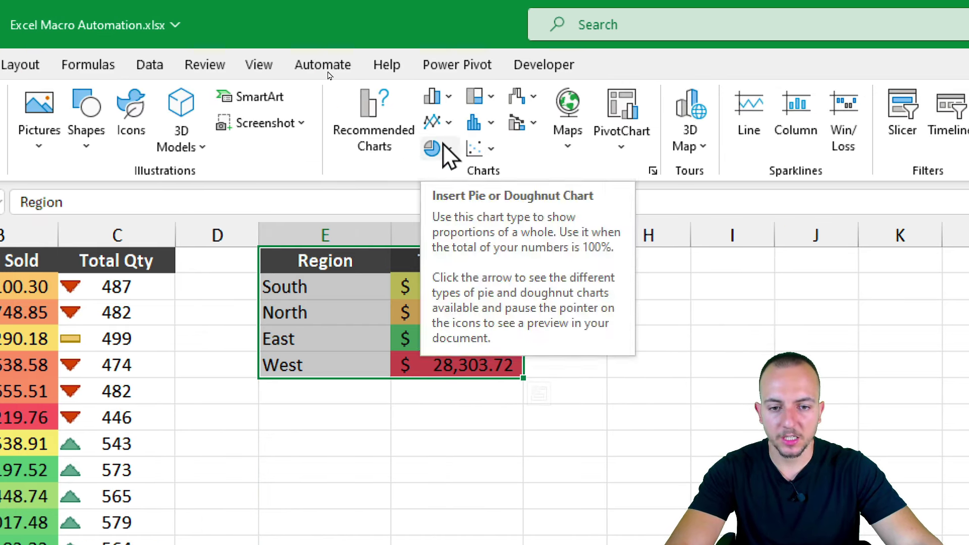
{"action": "left_click", "coordinate": [656, 150]}
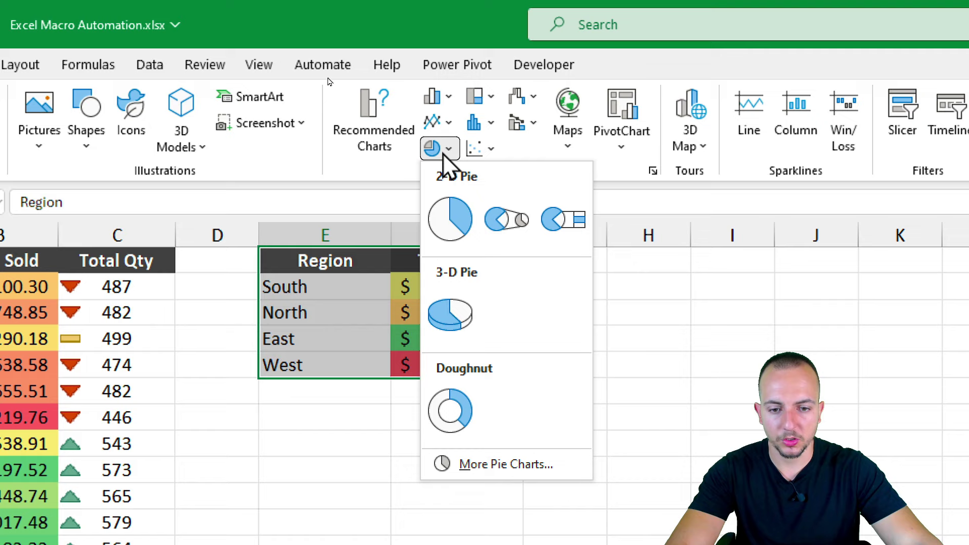
{"action": "left_click", "coordinate": [459, 410]}
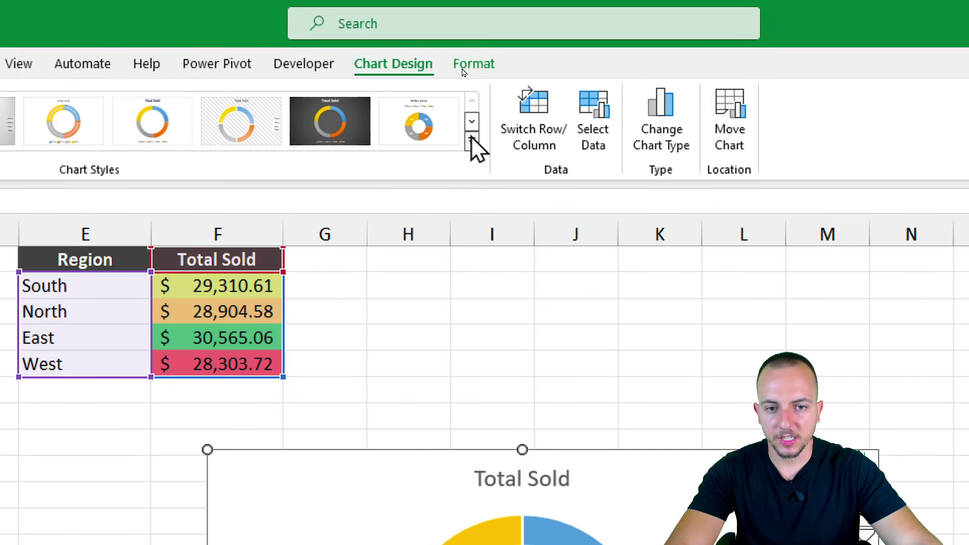
Step: Apply the chart style with percentage labels and the legend under the title to the doughnut chart
{"action": "left_click", "coordinate": [472, 31]}
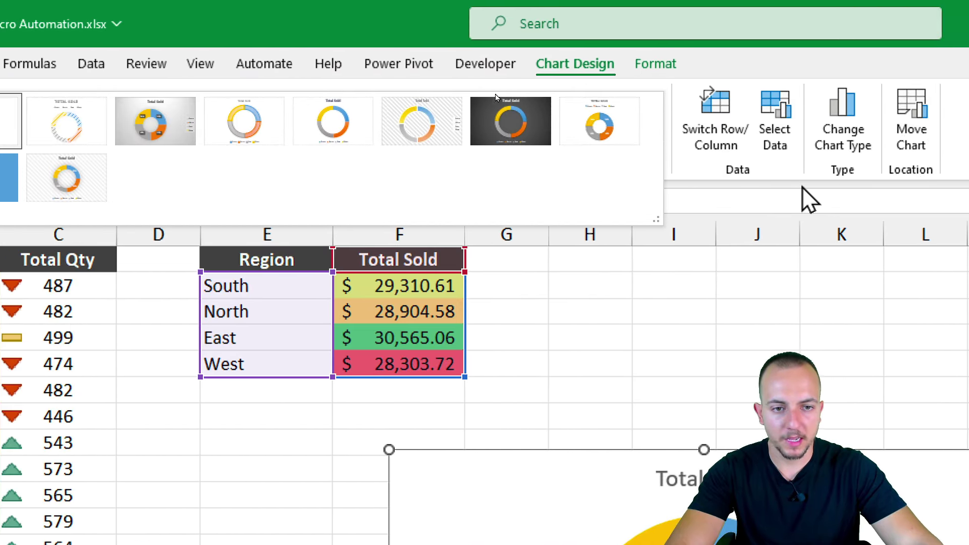
{"action": "left_click", "coordinate": [606, 132]}
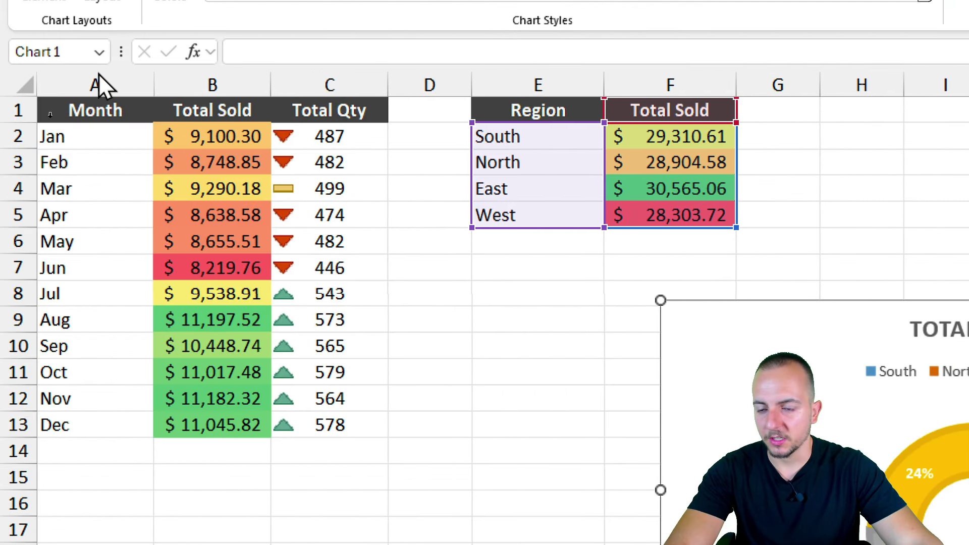
Step: Select cell A1 and stop recording the macro
{"action": "left_click", "coordinate": [121, 109]}
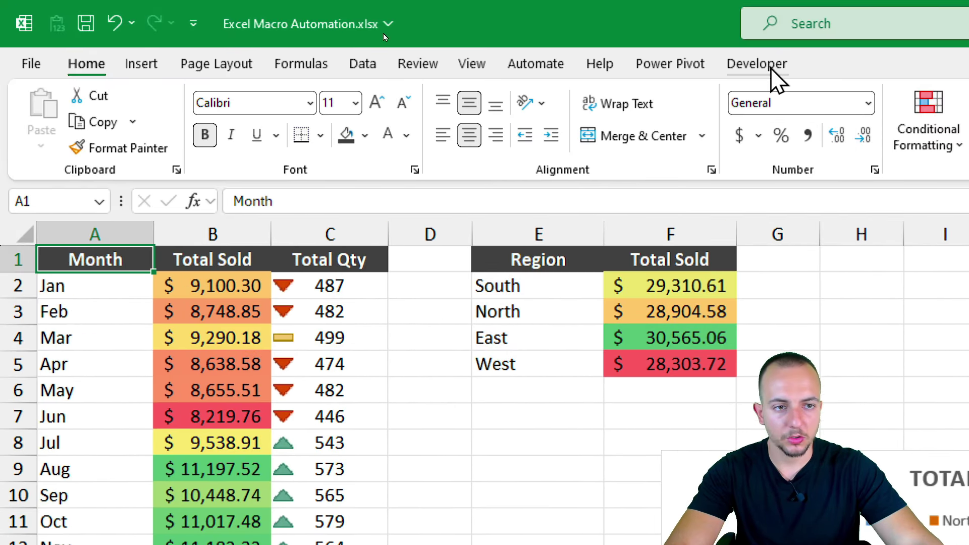
{"action": "left_click", "coordinate": [765, 64]}
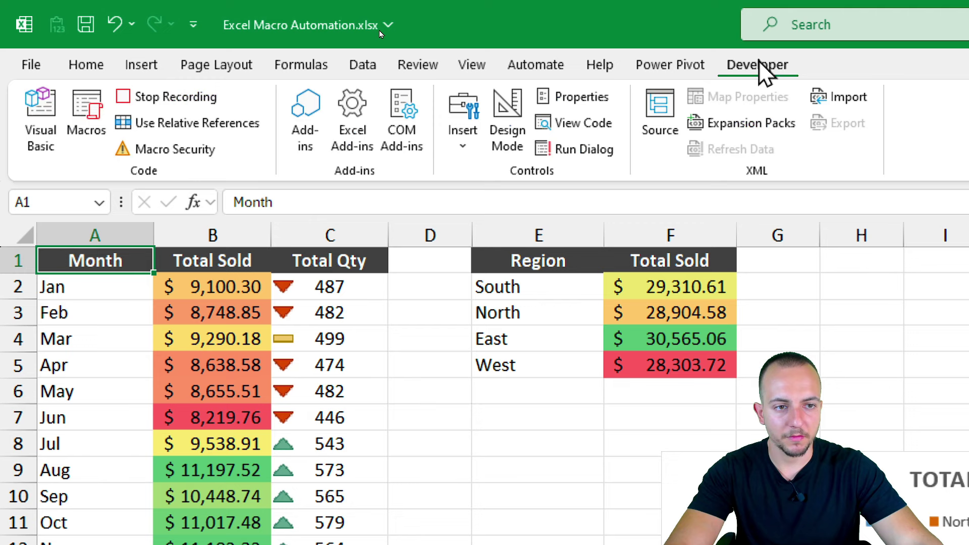
{"action": "left_click", "coordinate": [160, 98]}
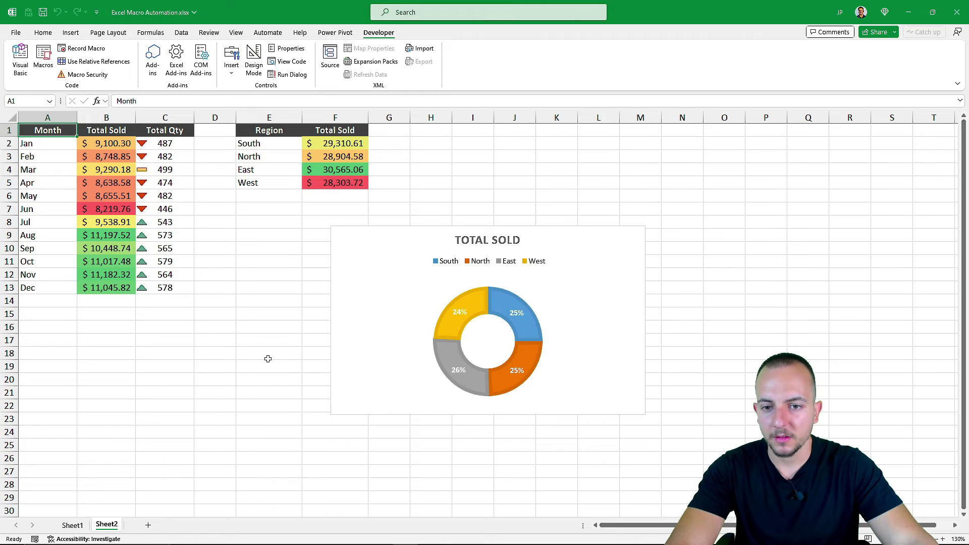
Step: Go back to the sales data on Sheet1 and run the Daily_Task macro from there
{"action": "left_click", "coordinate": [44, 33]}
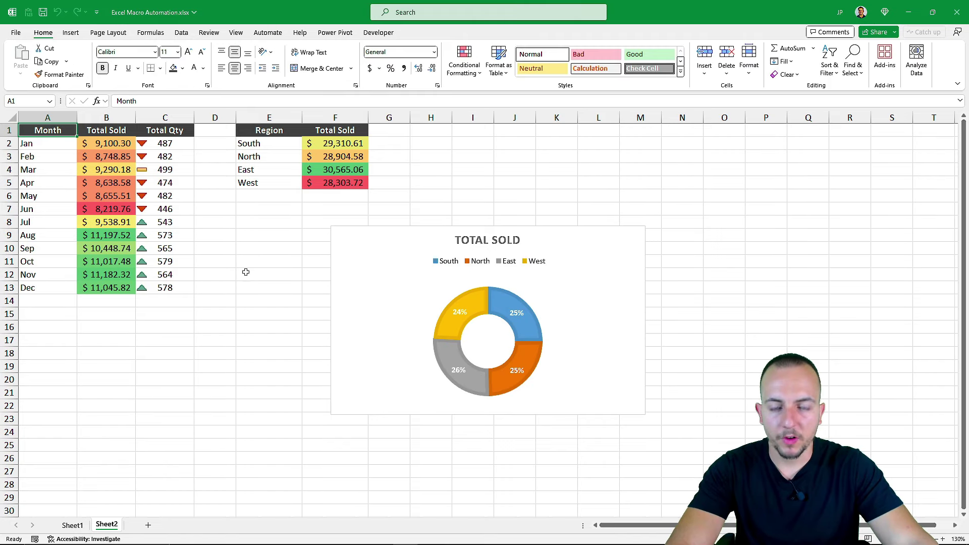
{"action": "left_click", "coordinate": [73, 525]}
{"action": "key", "text": "ctrl+a"}
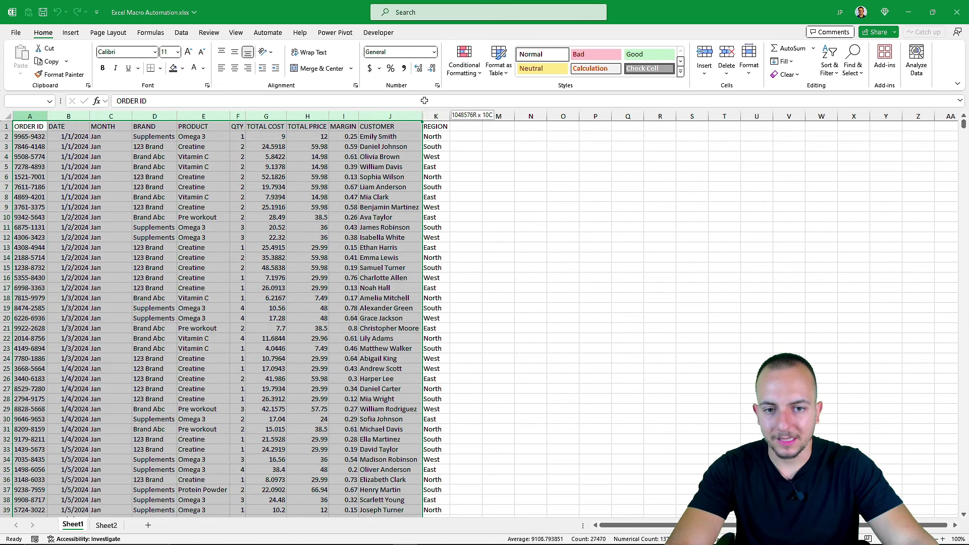
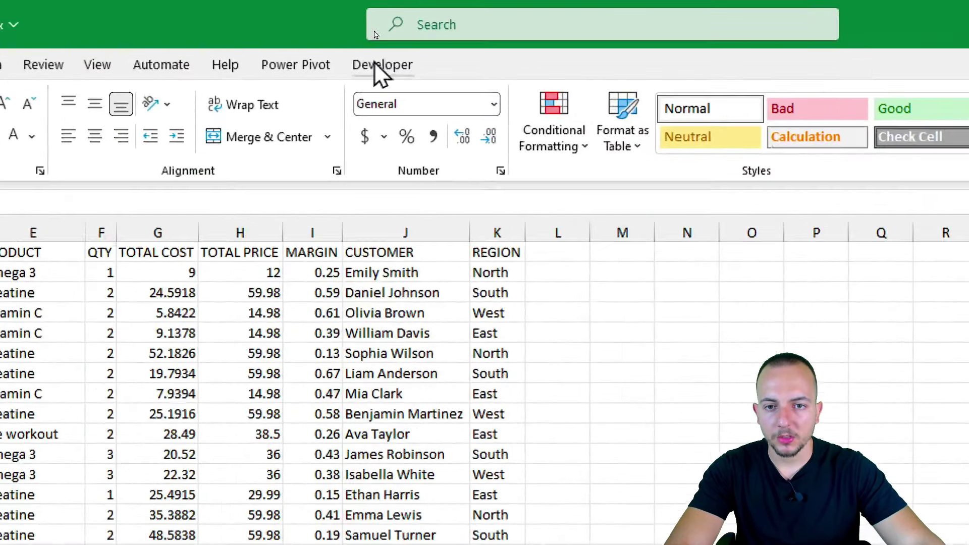
{"action": "left_click", "coordinate": [378, 32]}
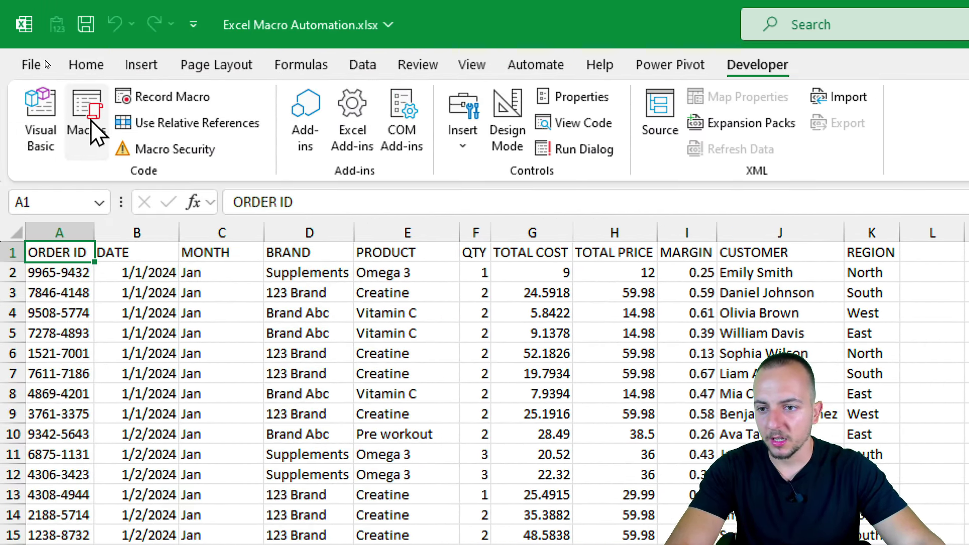
{"action": "left_click", "coordinate": [88, 121]}
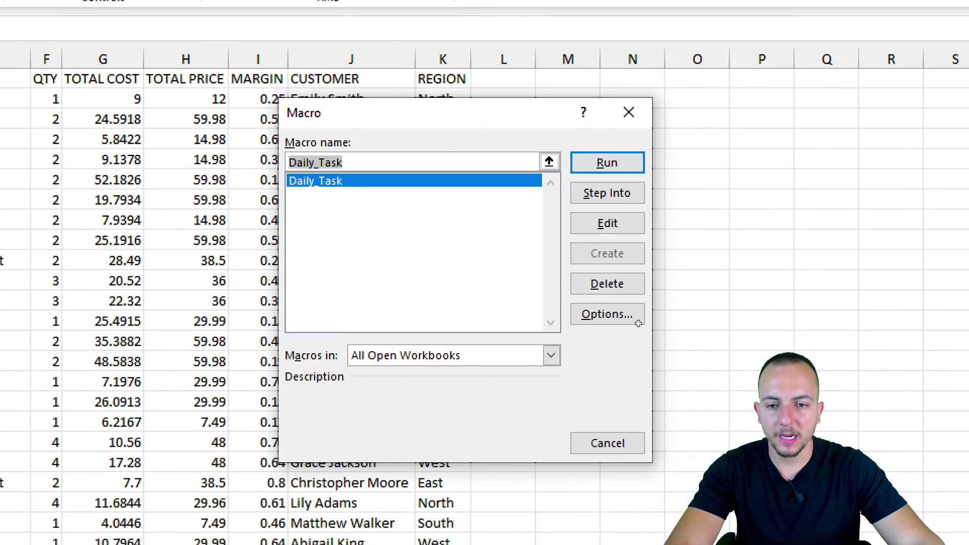
{"action": "mouse_move", "coordinate": [351, 171]}
{"action": "left_mouse_down"}
{"action": "mouse_move", "coordinate": [339, 204]}
{"action": "mouse_move", "coordinate": [343, 147]}
{"action": "left_mouse_up"}
{"action": "left_click_drag", "start_coordinate": [335, 214], "coordinate": [408, 270]}
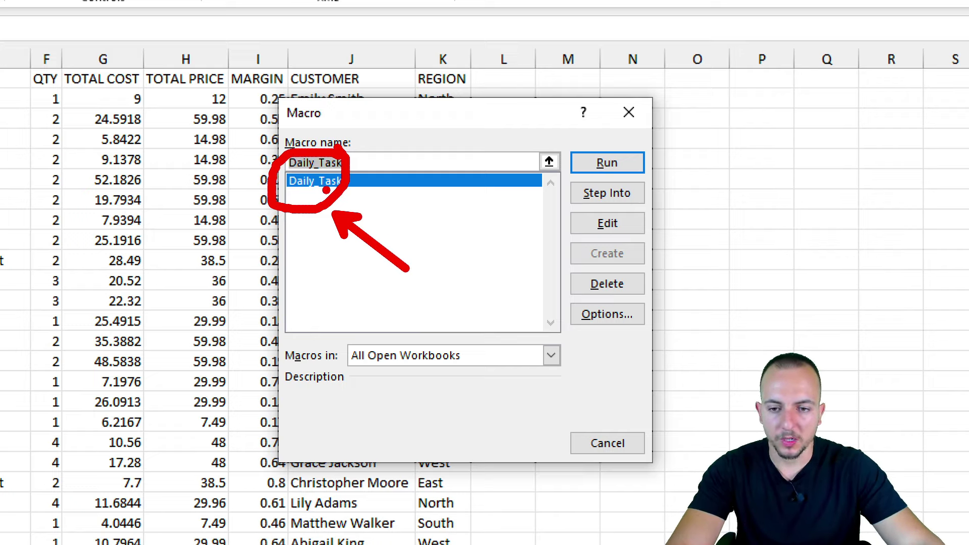
{"action": "key", "text": "Escape"}
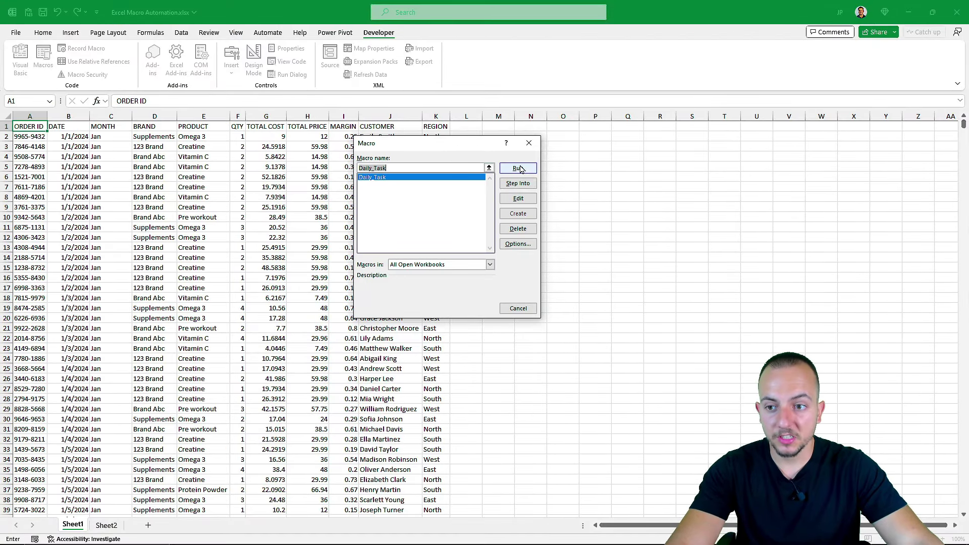
{"action": "left_click", "coordinate": [518, 169]}
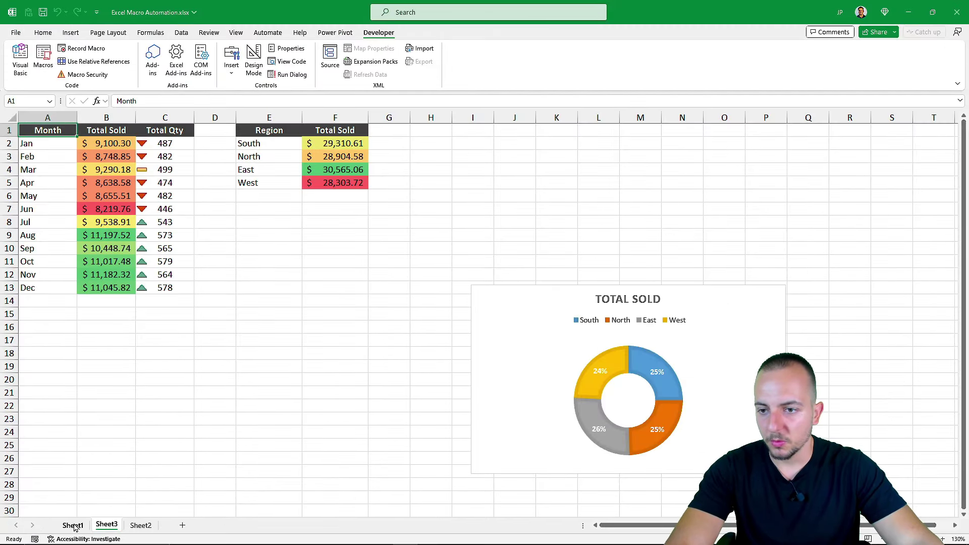
Step: Return to Sheet1 and run the Daily_Task macro a second time
{"action": "left_click", "coordinate": [145, 506]}
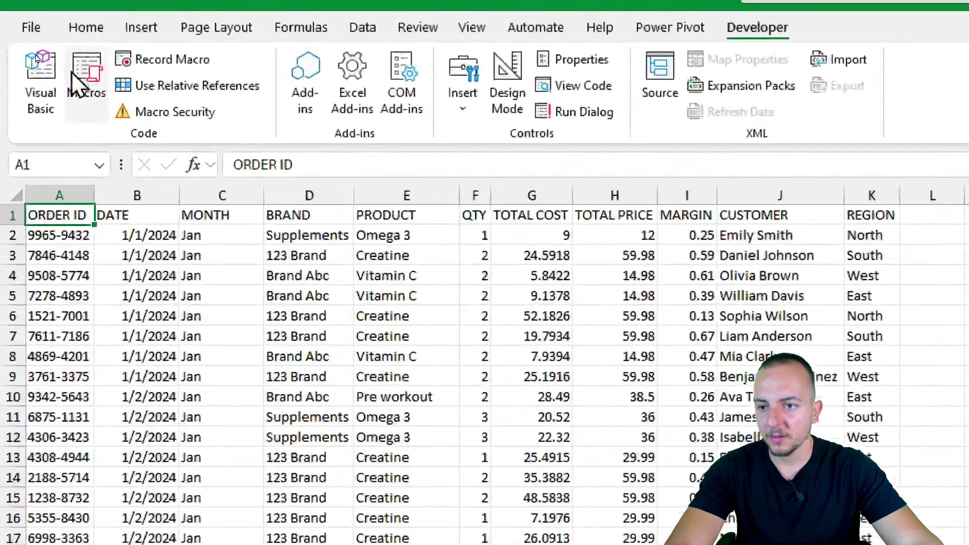
{"action": "left_click", "coordinate": [72, 75]}
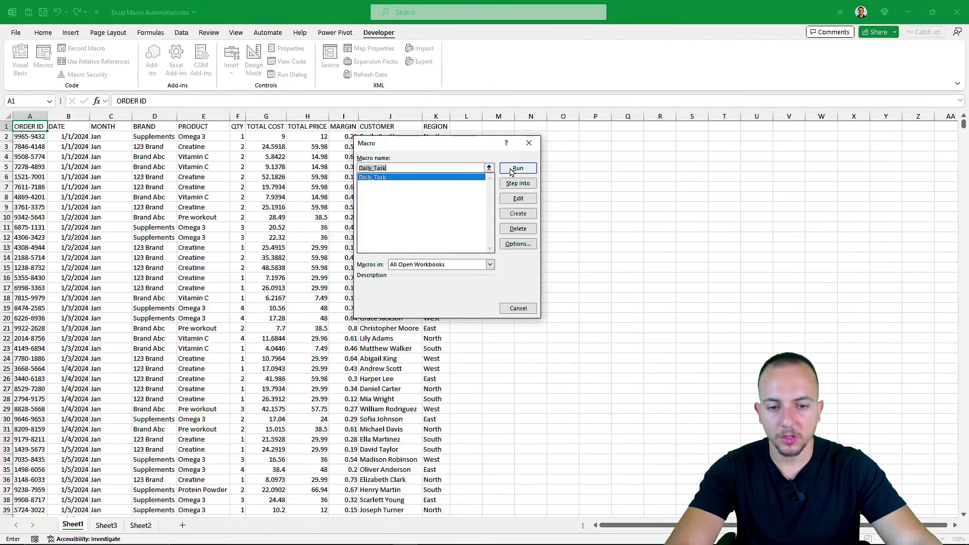
{"action": "left_click", "coordinate": [511, 171]}
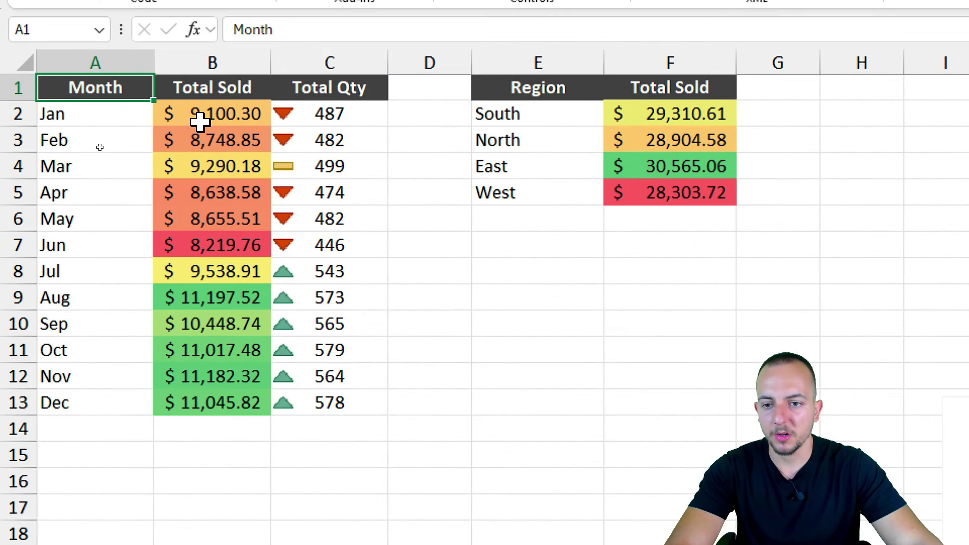
Step: Examine the SUMIF formulas in B3, C3 and F3 of the newly generated sheet, leaving them unedited and returning to A1
{"action": "left_click", "coordinate": [200, 121]}
{"action": "double_click", "coordinate": [218, 144]}
{"action": "left_click", "coordinate": [307, 139]}
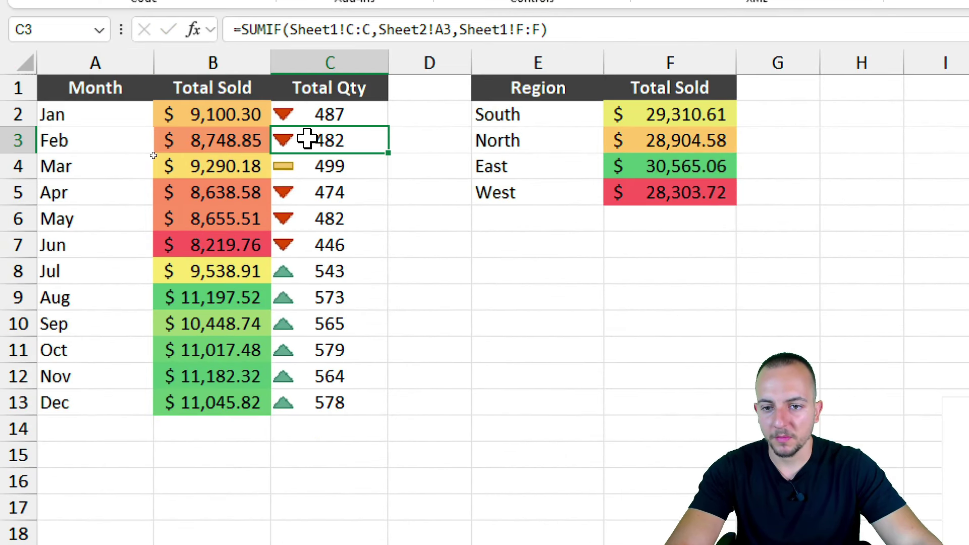
{"action": "double_click", "coordinate": [307, 139]}
{"action": "key", "text": "Escape"}
{"action": "left_click", "coordinate": [723, 144]}
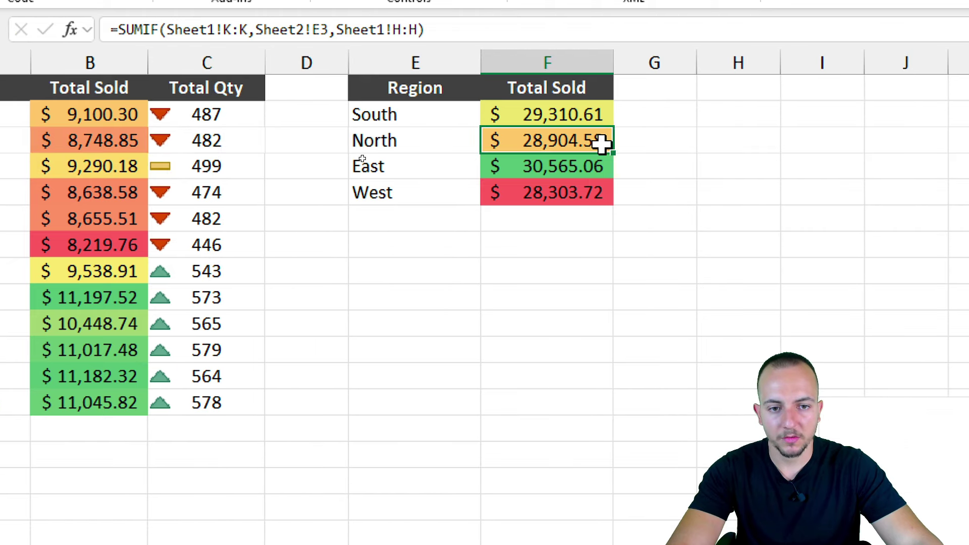
{"action": "double_click", "coordinate": [600, 144]}
{"action": "key", "text": "Escape"}
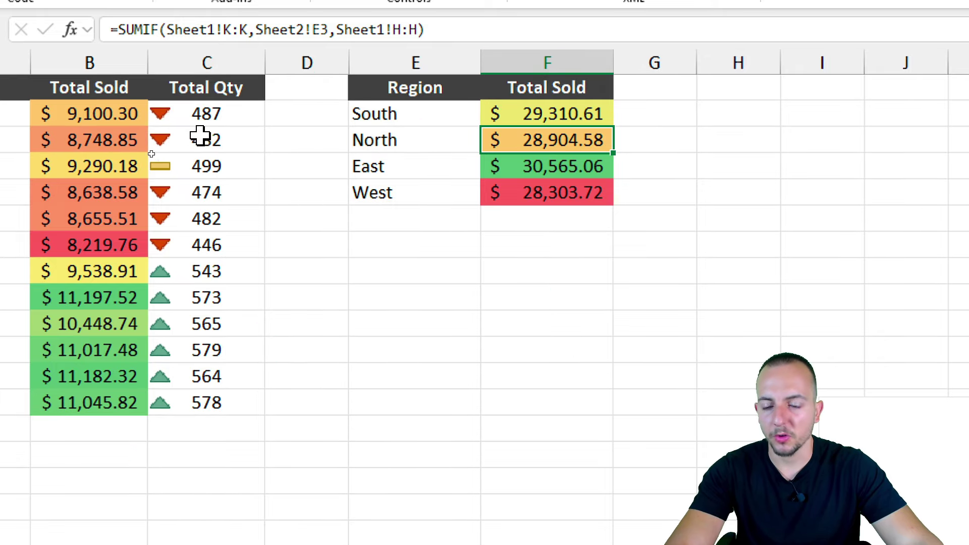
{"action": "key", "text": "ctrl+Home"}
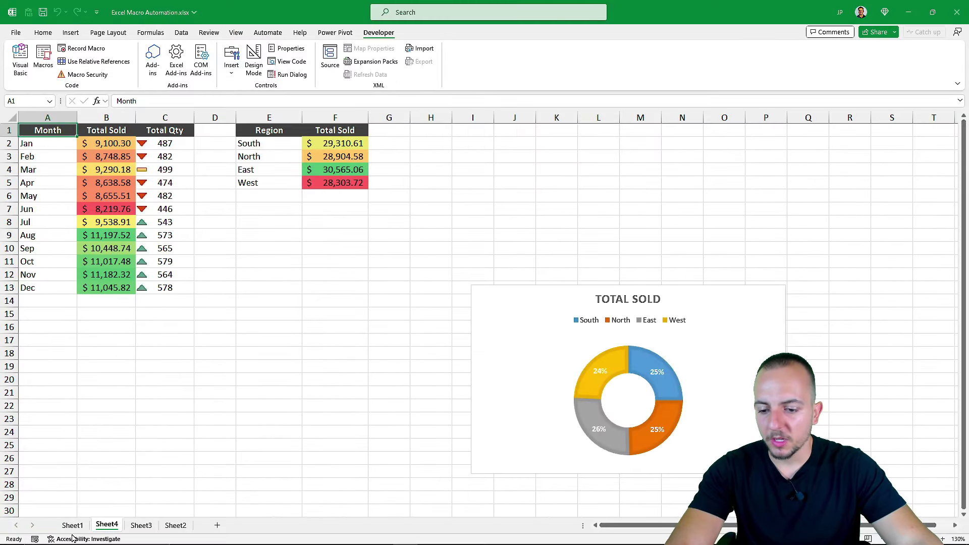
Step: Return to Sheet1 and save the workbook as an Excel Macro-Enabled Workbook (*.xlsm) named abc123
{"action": "left_click", "coordinate": [73, 525]}
{"action": "left_click", "coordinate": [43, 32]}
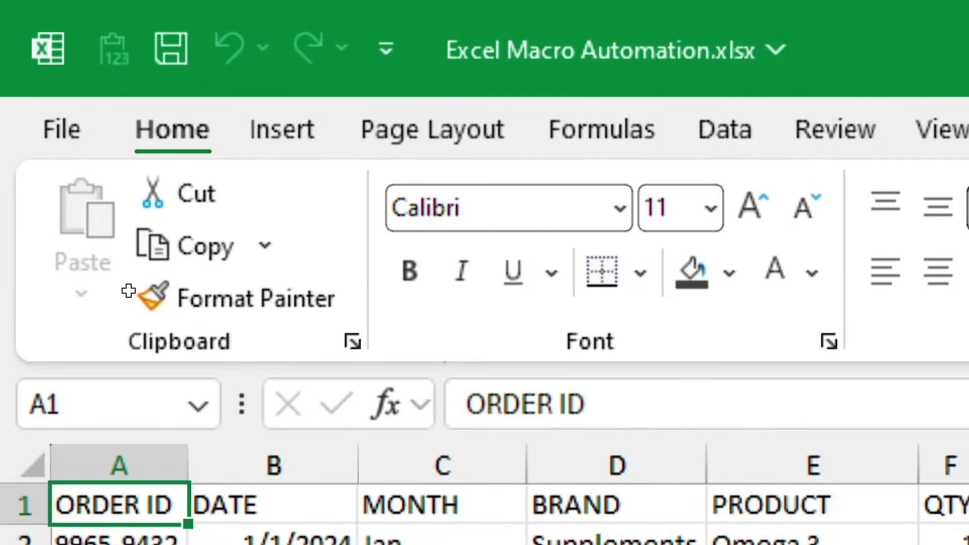
{"action": "left_click", "coordinate": [80, 144]}
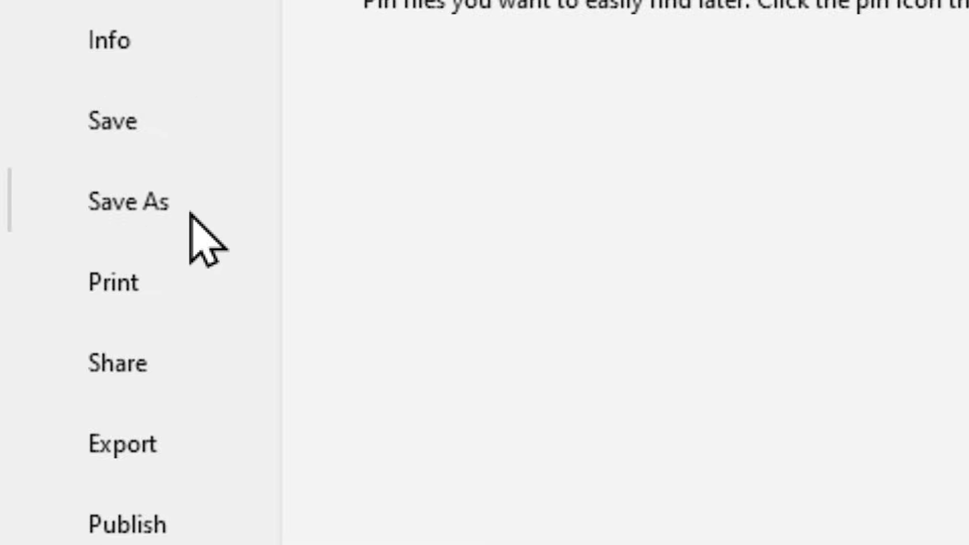
{"action": "left_click", "coordinate": [160, 211]}
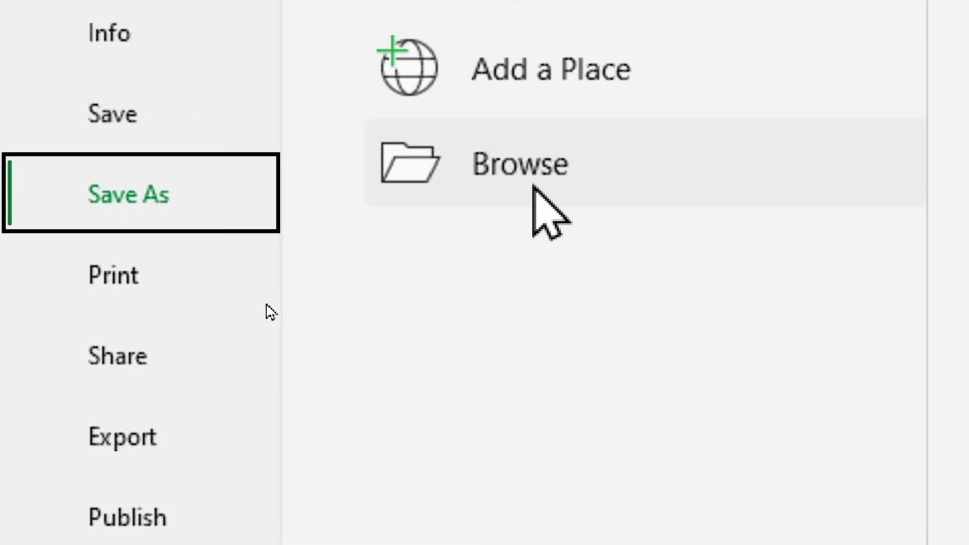
{"action": "left_click", "coordinate": [533, 187]}
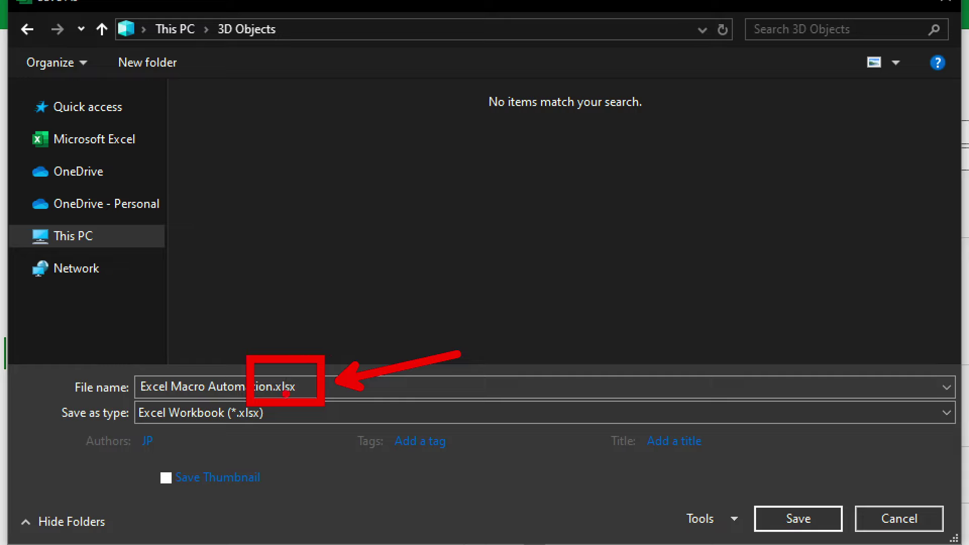
{"action": "left_click", "coordinate": [228, 414]}
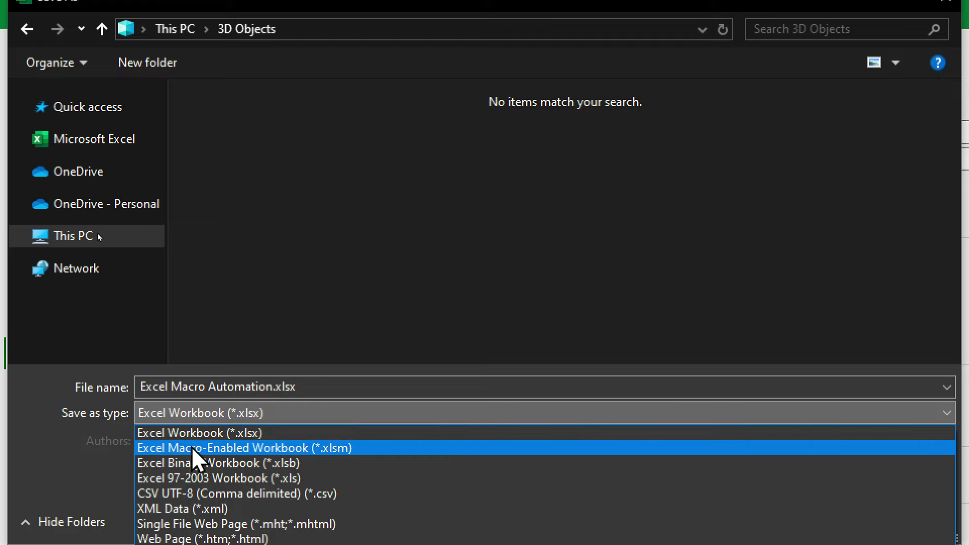
{"action": "left_click", "coordinate": [273, 447]}
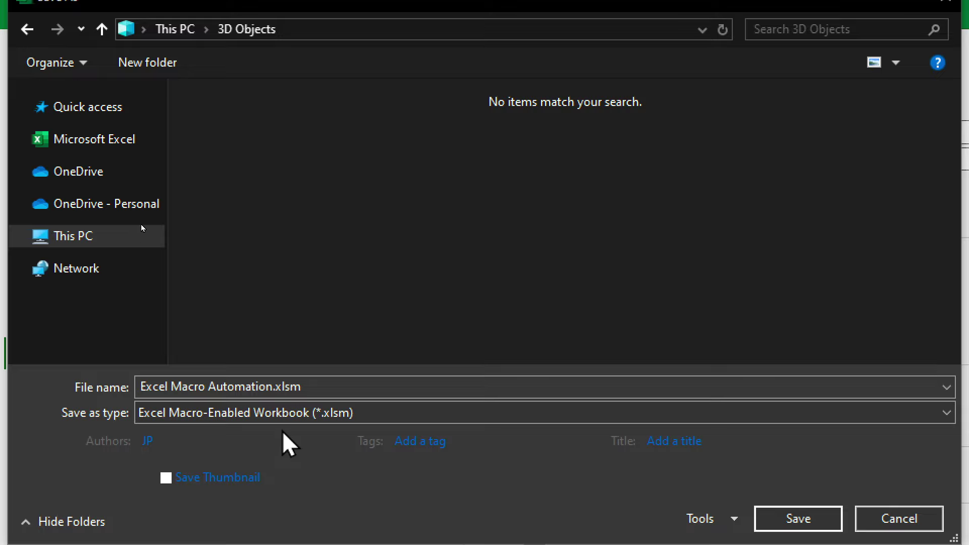
{"action": "left_click", "coordinate": [316, 386]}
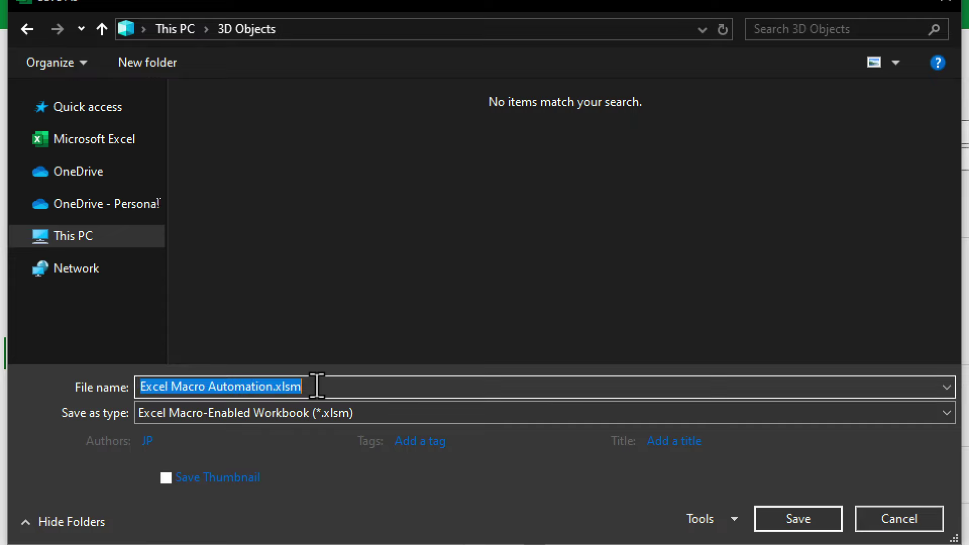
{"action": "type", "text": "abc123"}
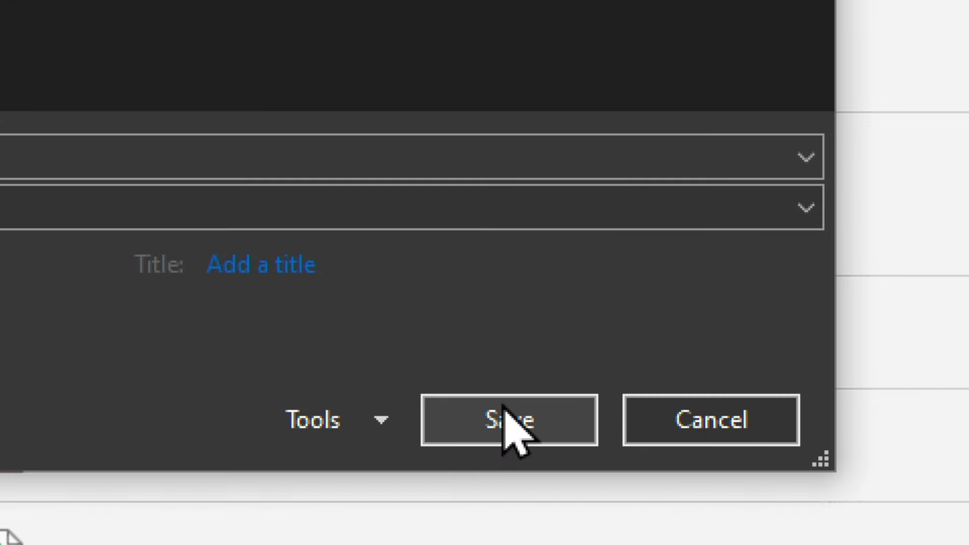
{"action": "left_click", "coordinate": [510, 429]}
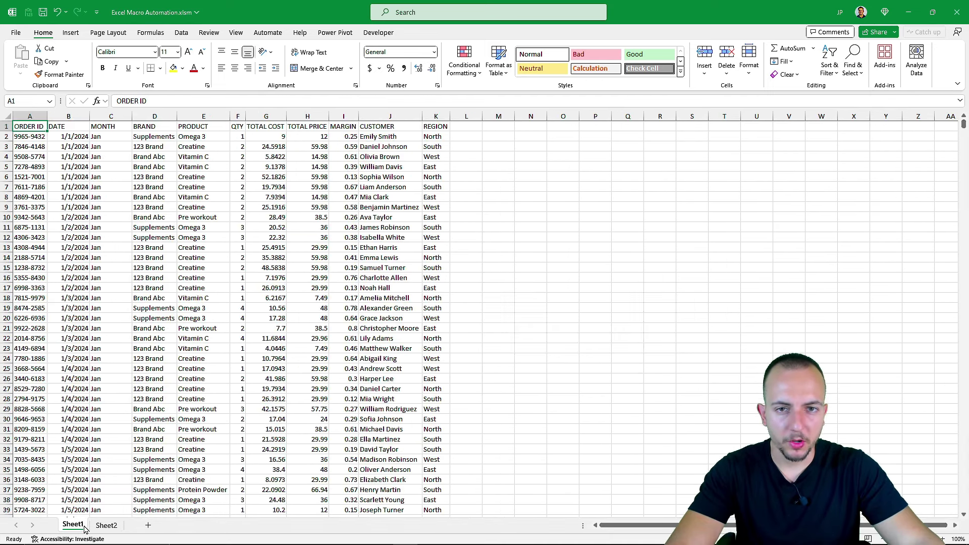
Step: Collapse the ribbon and display the summary tables and doughnut chart on Sheet2 at 145% zoom
{"action": "double_click", "coordinate": [44, 34]}
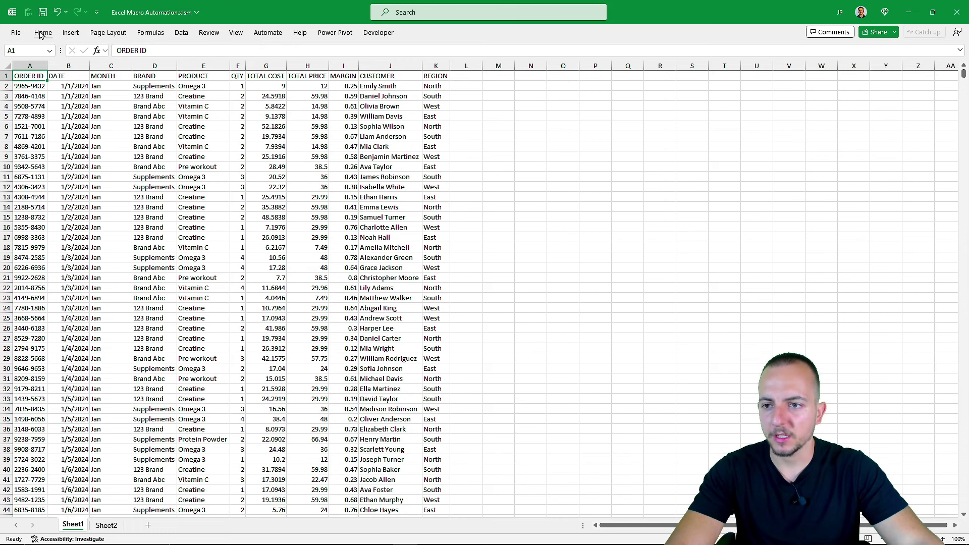
{"action": "left_click", "coordinate": [111, 525]}
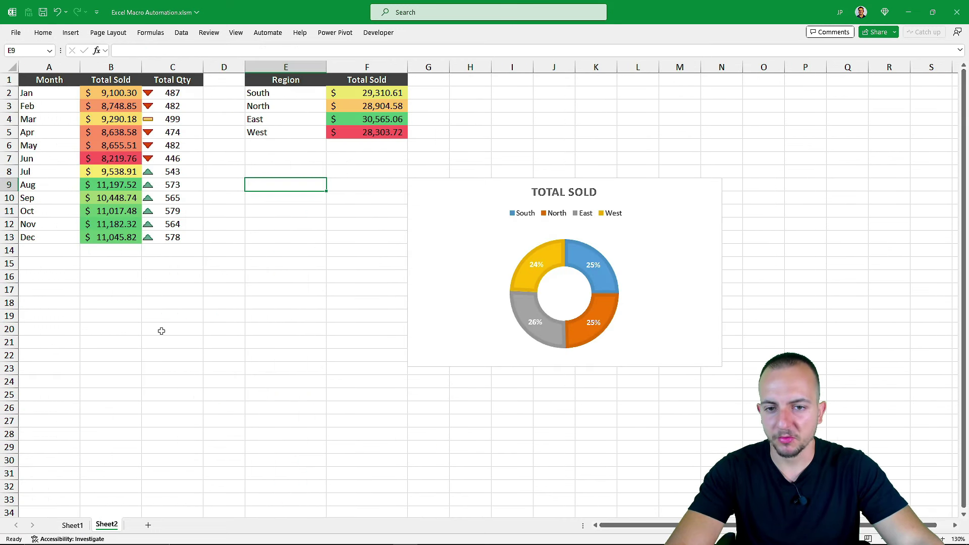
{"action": "scroll", "coordinate": [183, 307], "scroll_direction": "up", "scroll_amount": 3}
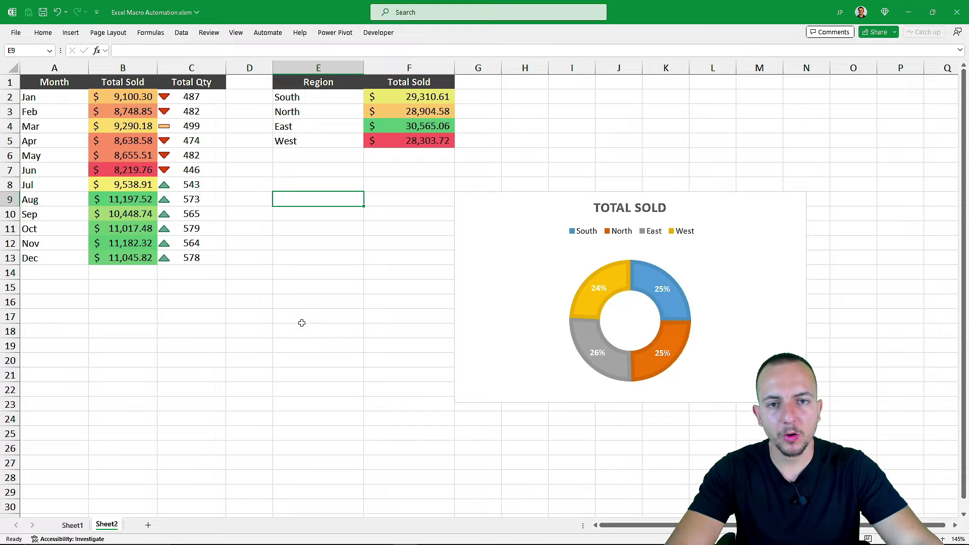